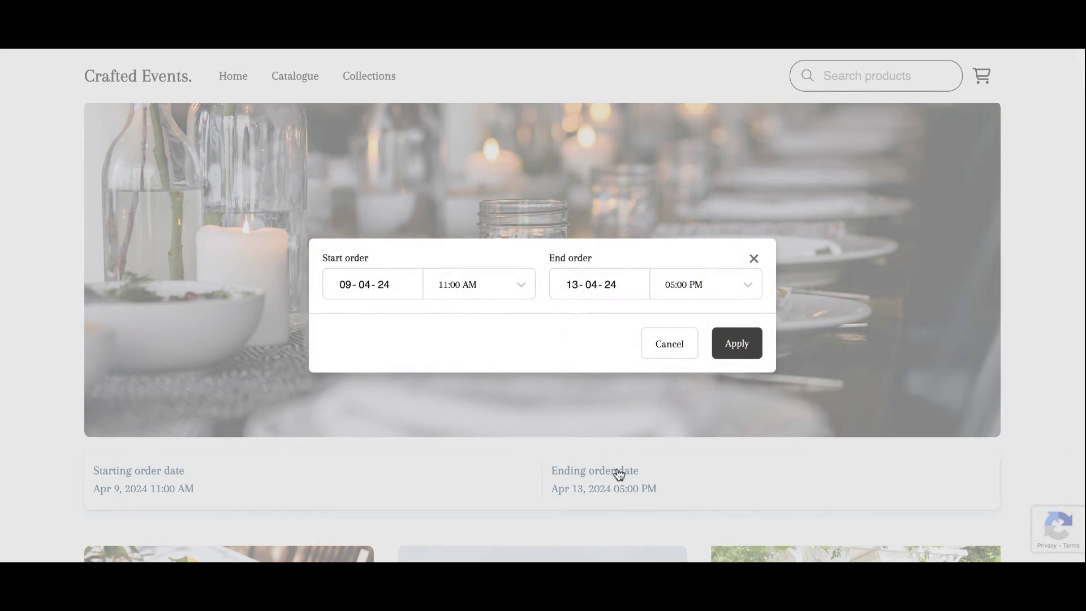
Pick 23 April 2024 at 11:00 AM as the store order's start and 3 May 2024 as its end.
{"action": "left_click", "coordinate": [399, 294]}
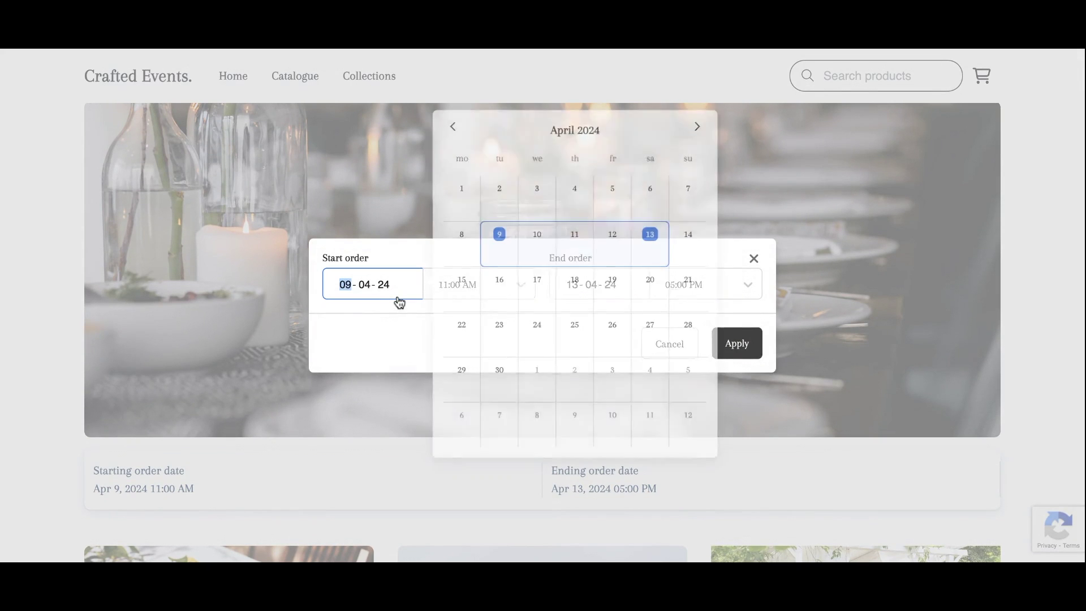
{"action": "left_click", "coordinate": [496, 352]}
{"action": "left_click", "coordinate": [476, 368]}
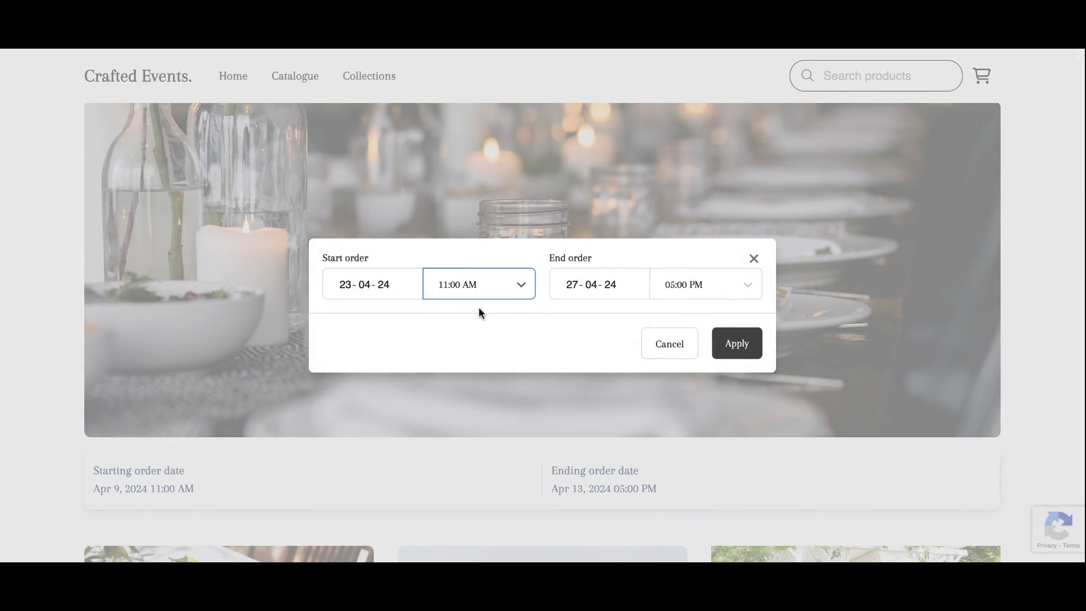
{"action": "left_click", "coordinate": [568, 284]}
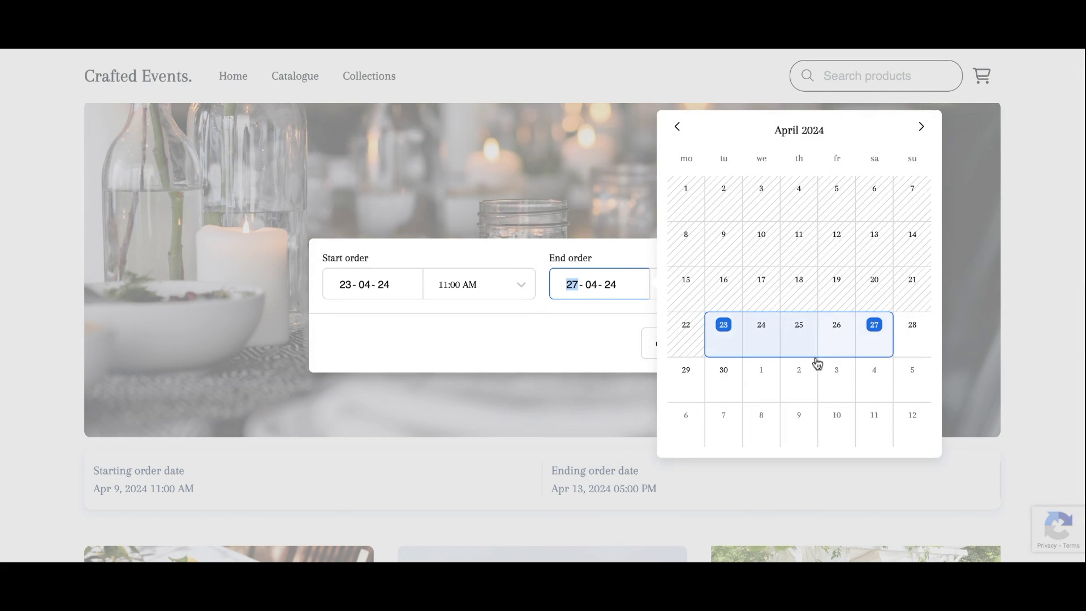
{"action": "left_click", "coordinate": [836, 370]}
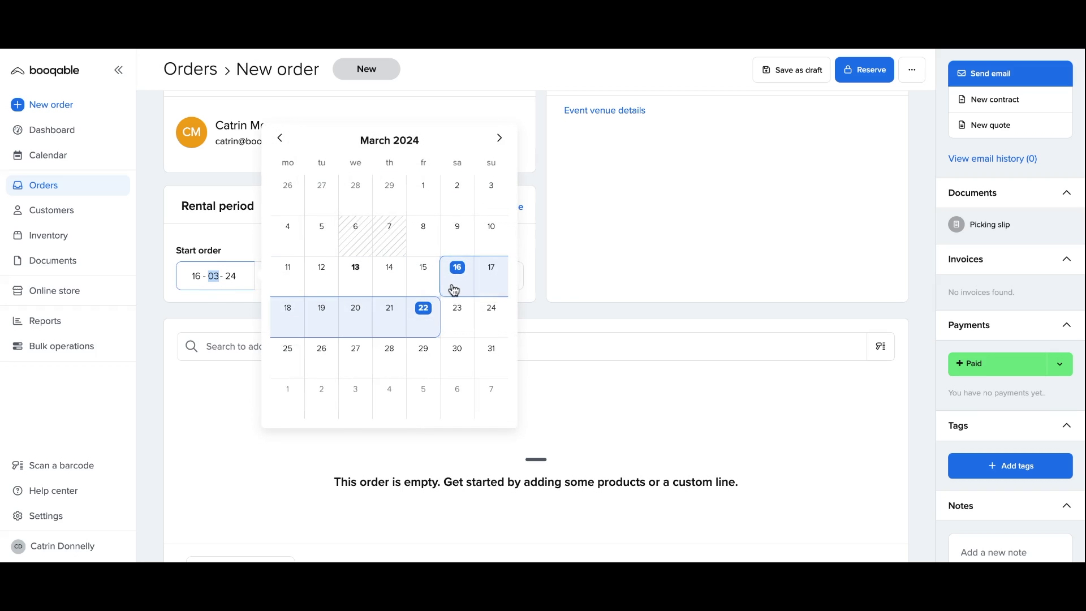
Set the order's rental period to 16 March 10:00 AM – 20 March 12:00 PM and add the blue decorative dining chairs.
{"action": "left_click", "coordinate": [454, 290]}
{"action": "left_click", "coordinate": [284, 320]}
{"action": "left_click", "coordinate": [417, 281]}
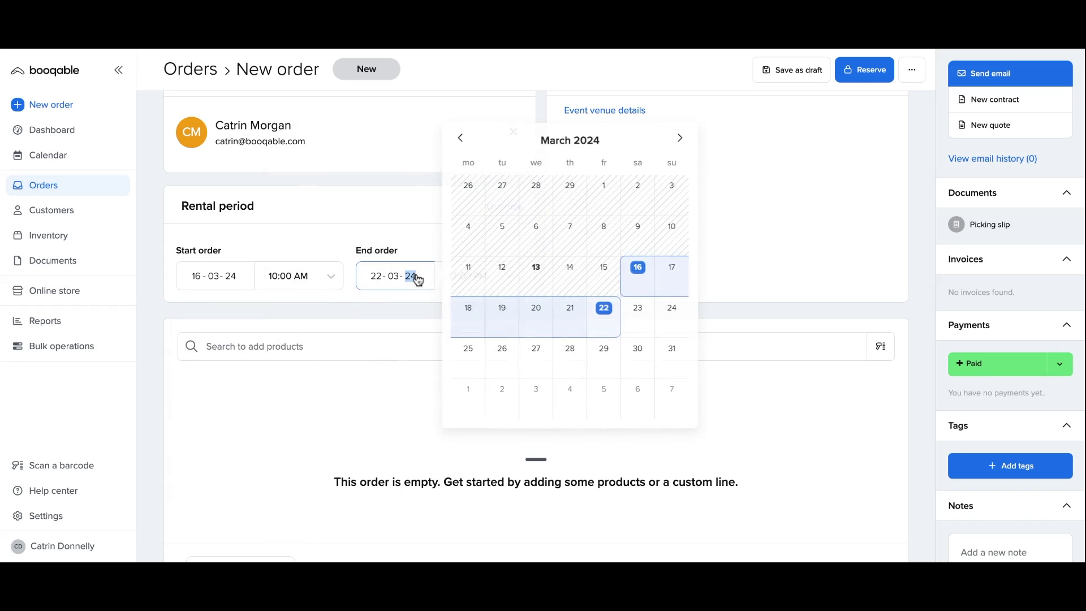
{"action": "left_click", "coordinate": [530, 319]}
{"action": "left_click", "coordinate": [437, 367]}
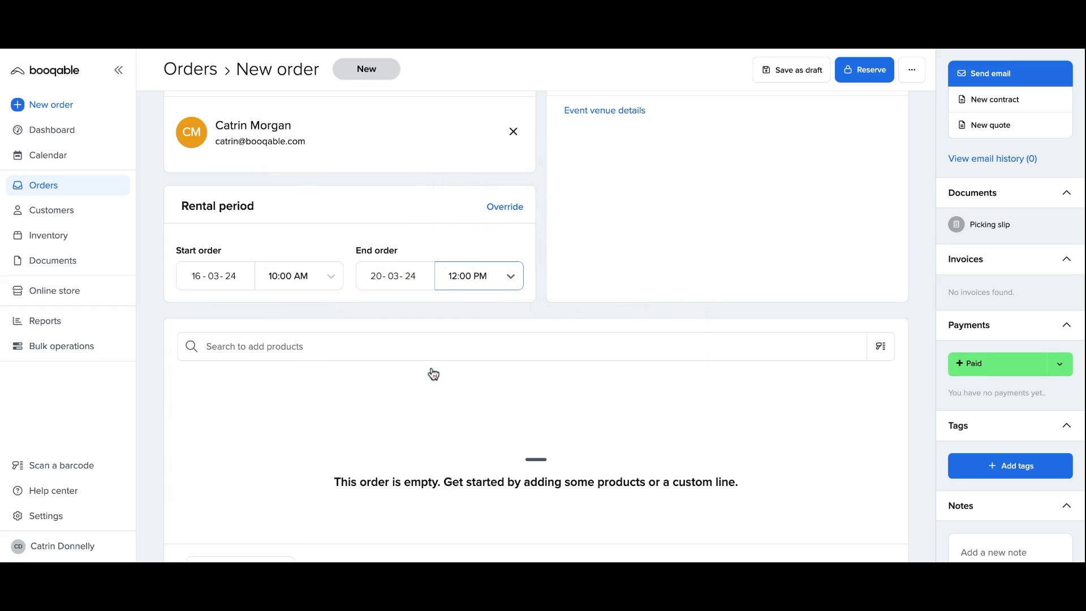
{"action": "left_click", "coordinate": [403, 347]}
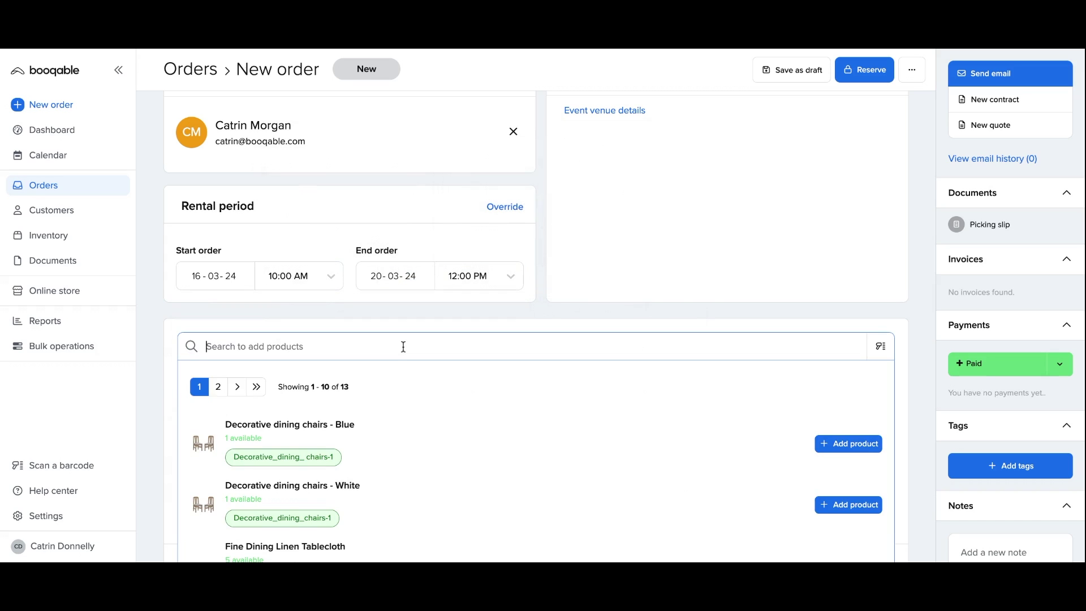
{"action": "left_click", "coordinate": [872, 447]}
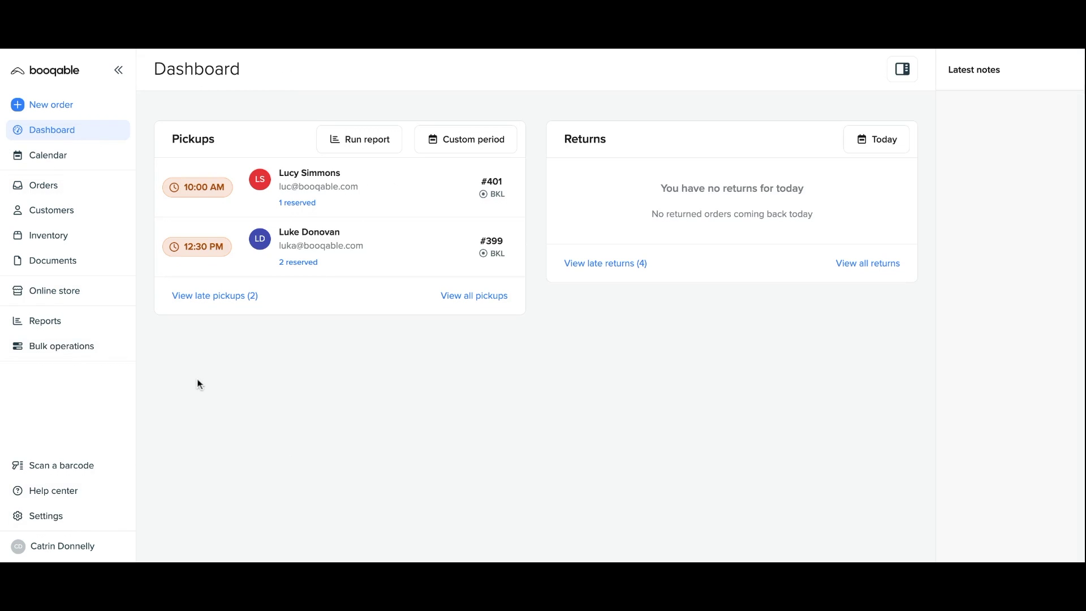
Open Settings > Rental period and scroll through default times, operating hours, increments, away mode and manual order restrictions.
{"action": "left_click", "coordinate": [60, 516]}
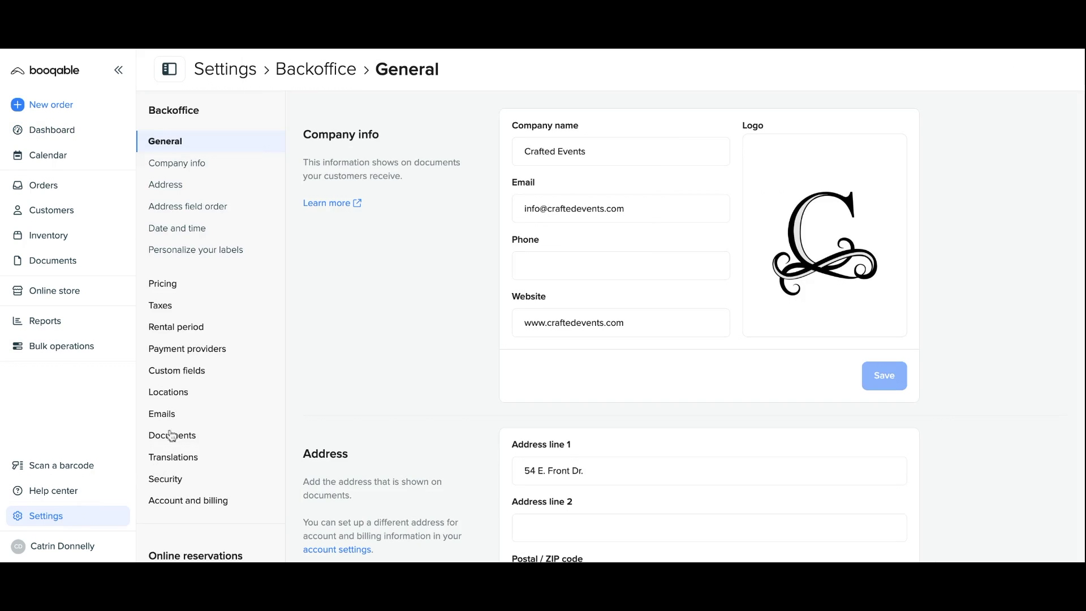
{"action": "left_click", "coordinate": [189, 335]}
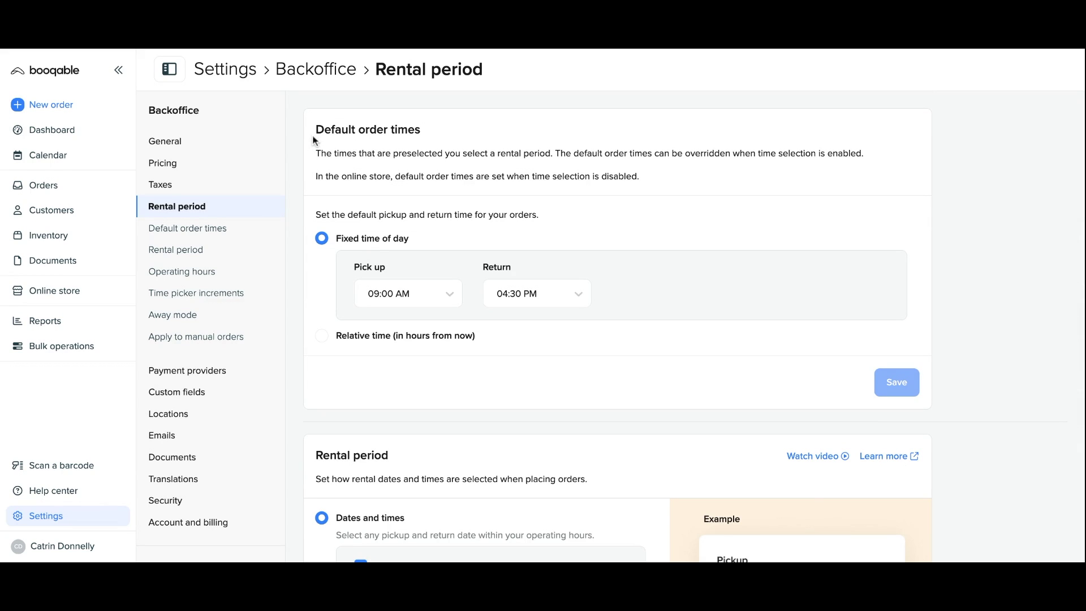
{"action": "scroll", "coordinate": [310, 150], "scroll_direction": "down", "scroll_amount": 5}
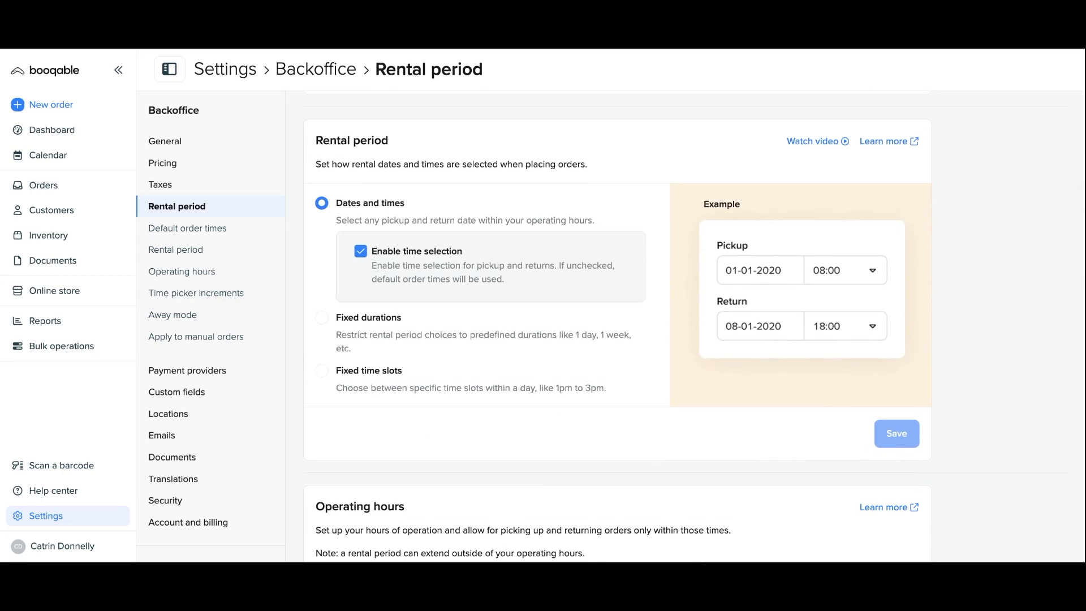
{"action": "scroll", "coordinate": [311, 174], "scroll_direction": "down", "scroll_amount": 5}
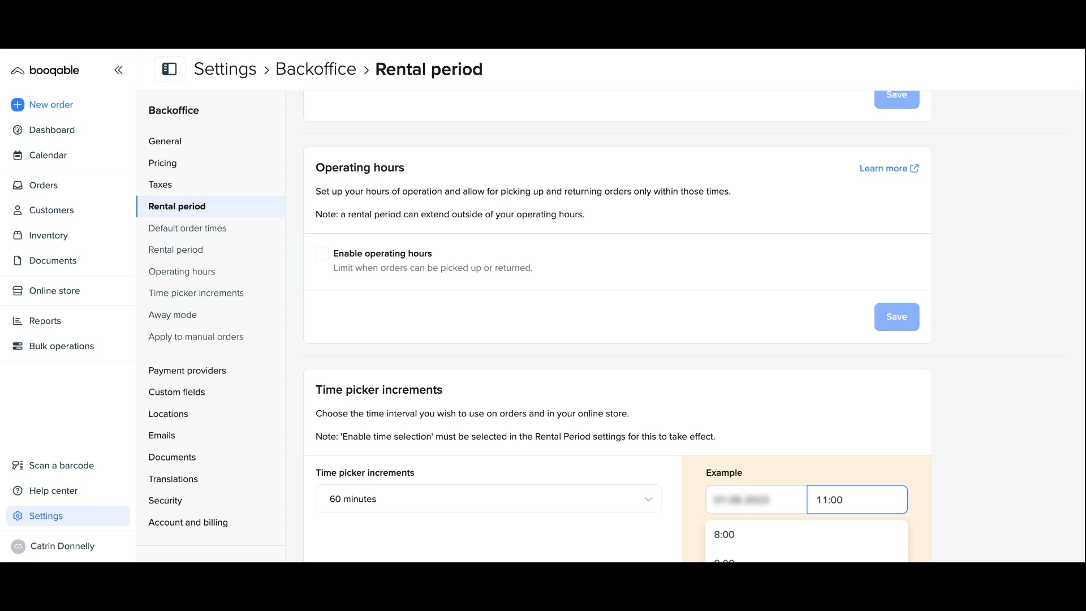
{"action": "scroll", "coordinate": [694, 331], "scroll_direction": "down", "scroll_amount": 4}
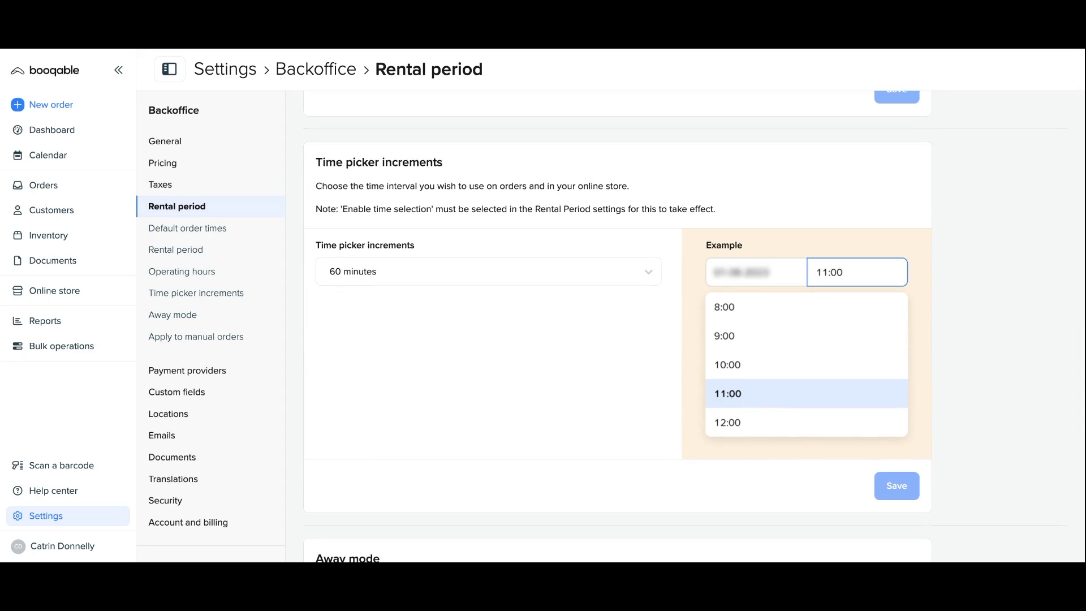
{"action": "scroll", "coordinate": [311, 195], "scroll_direction": "down", "scroll_amount": 6}
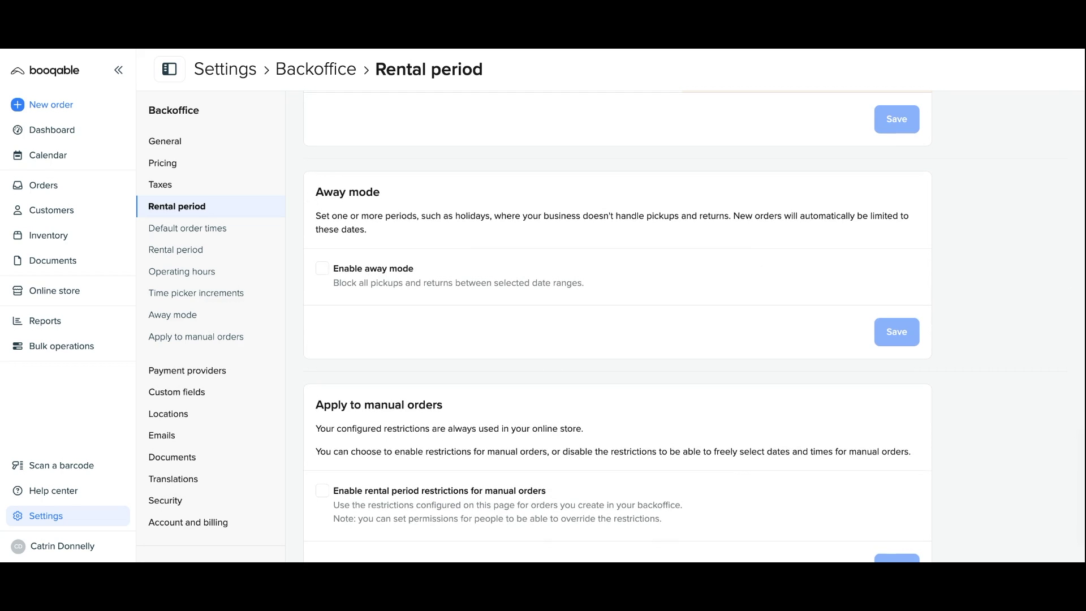
{"action": "scroll", "coordinate": [310, 295], "scroll_direction": "down", "scroll_amount": 1}
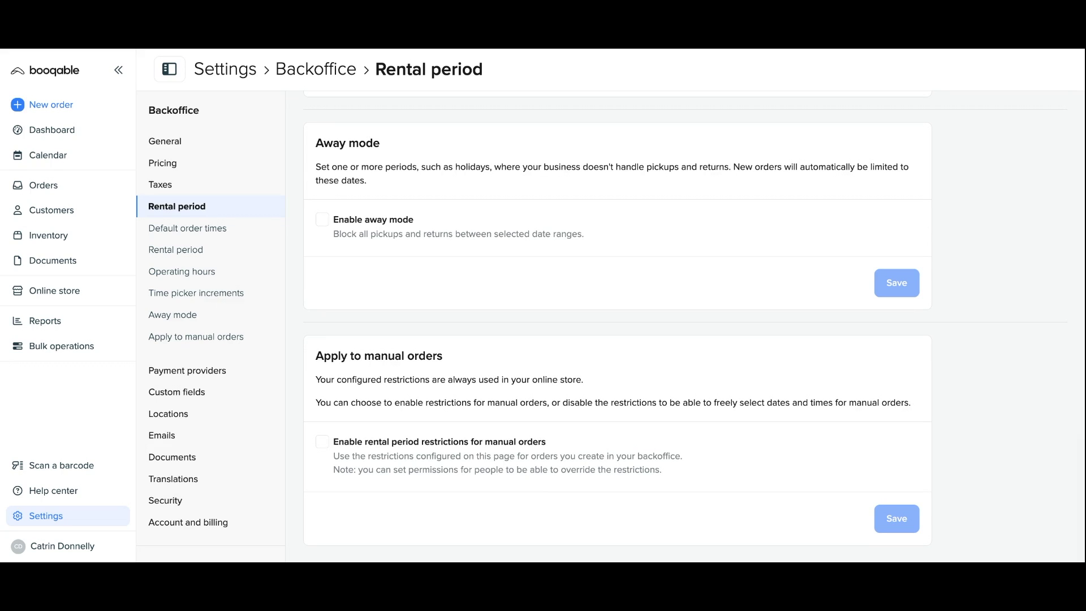
{"action": "scroll", "coordinate": [694, 324], "scroll_direction": "up", "scroll_amount": 10}
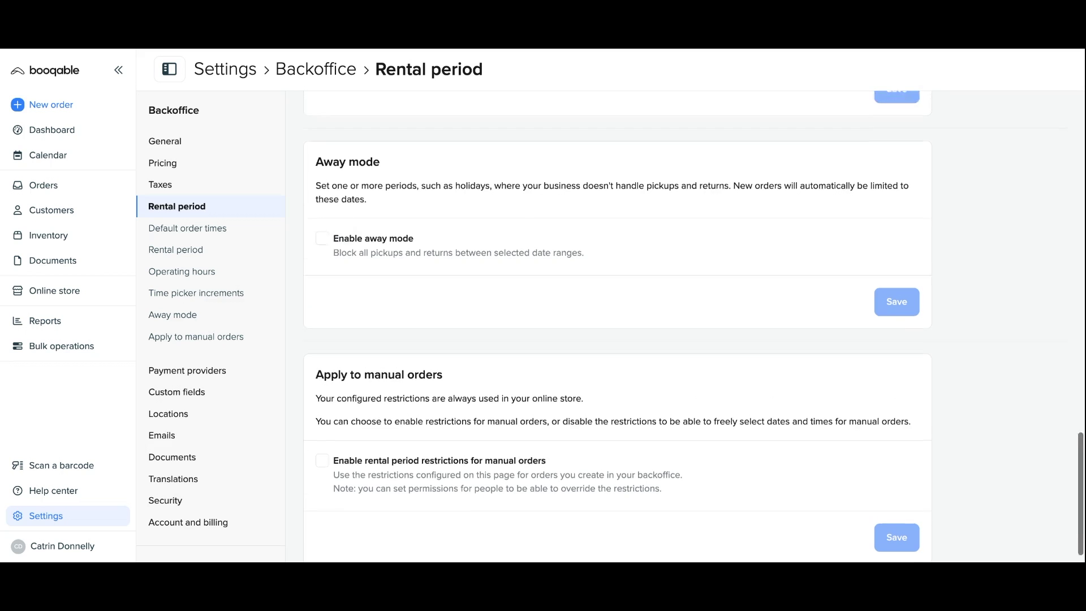
{"action": "scroll", "coordinate": [694, 324], "scroll_direction": "up", "scroll_amount": 6}
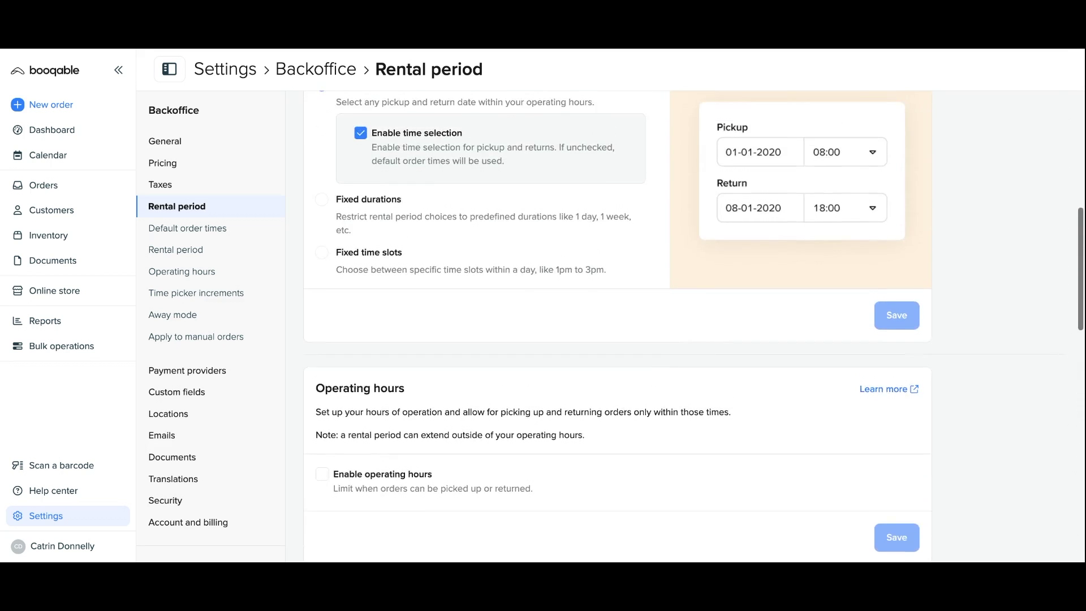
{"action": "scroll", "coordinate": [693, 326], "scroll_direction": "down", "scroll_amount": 1}
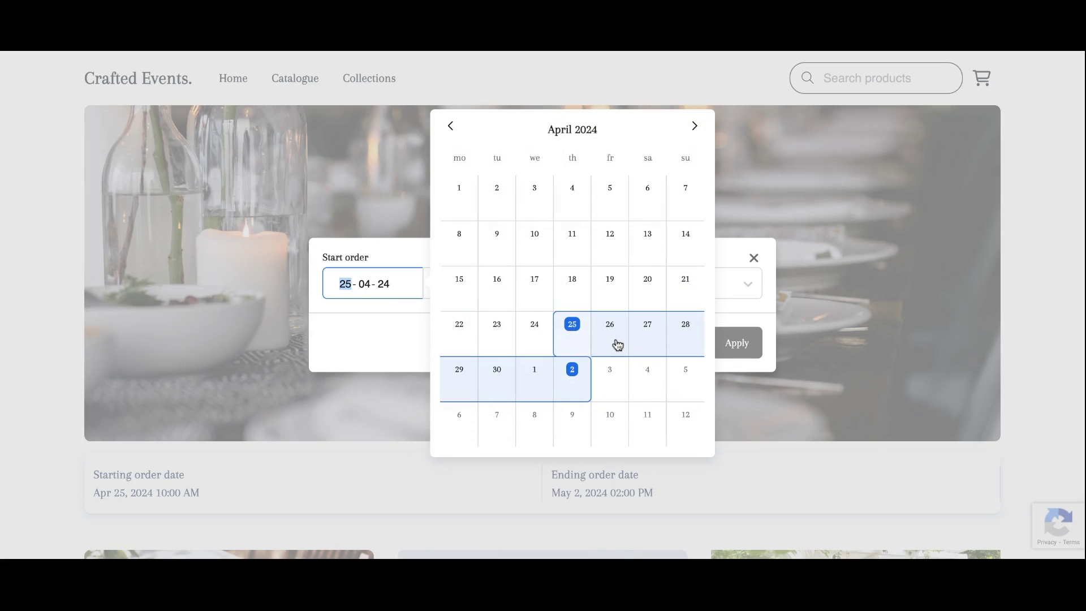
Pick 26 April 2024 at 10:00 AM as the start and 16 May 2024 at 02:00 PM as the end.
{"action": "left_click", "coordinate": [615, 343]}
{"action": "left_click", "coordinate": [459, 340]}
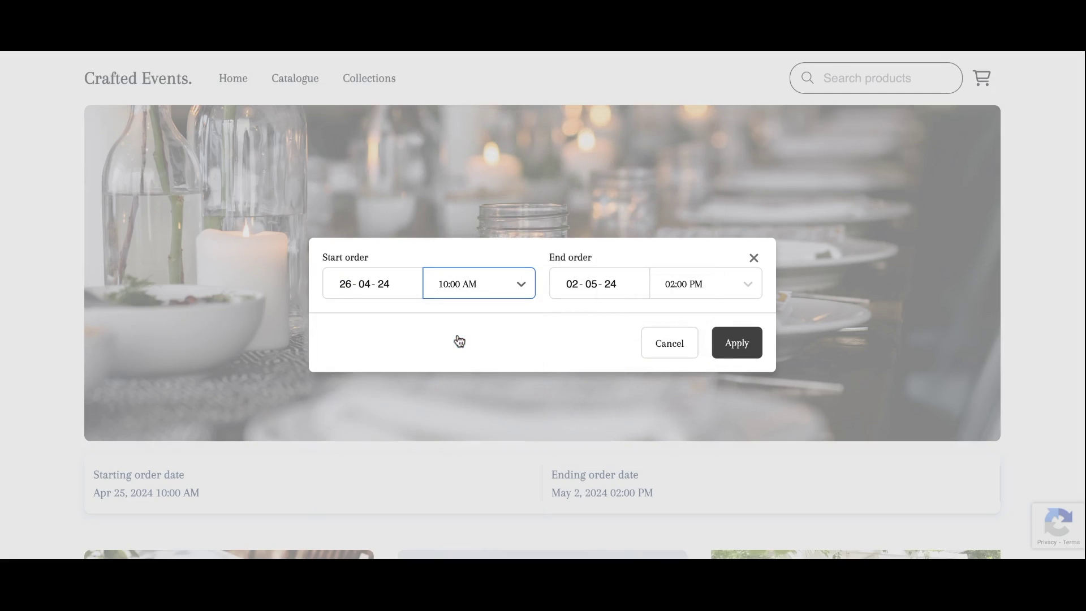
{"action": "left_click", "coordinate": [594, 284]}
{"action": "left_click", "coordinate": [806, 294]}
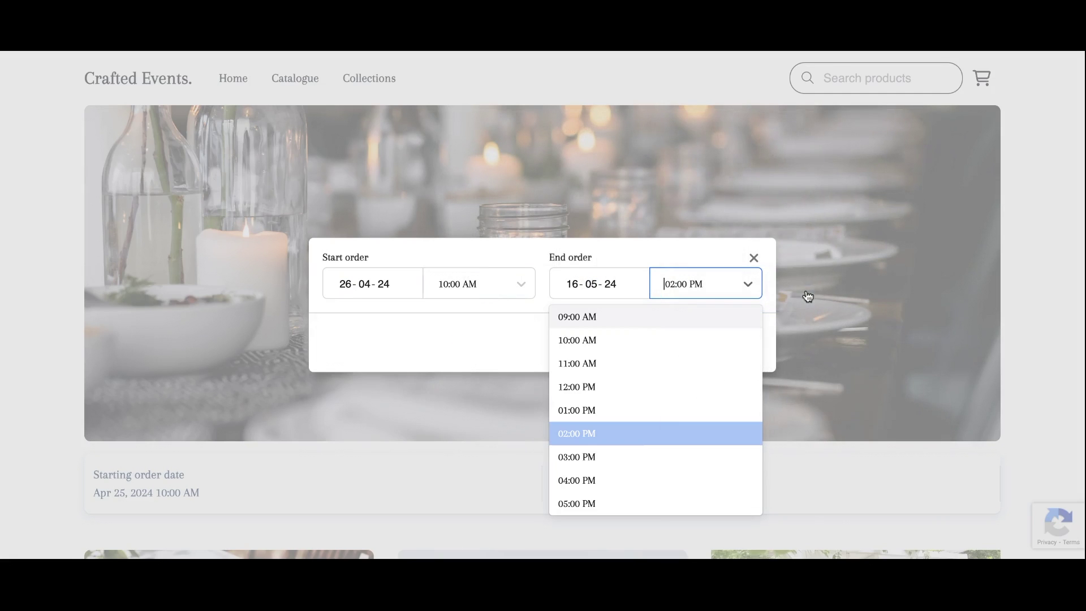
{"action": "left_click", "coordinate": [636, 444]}
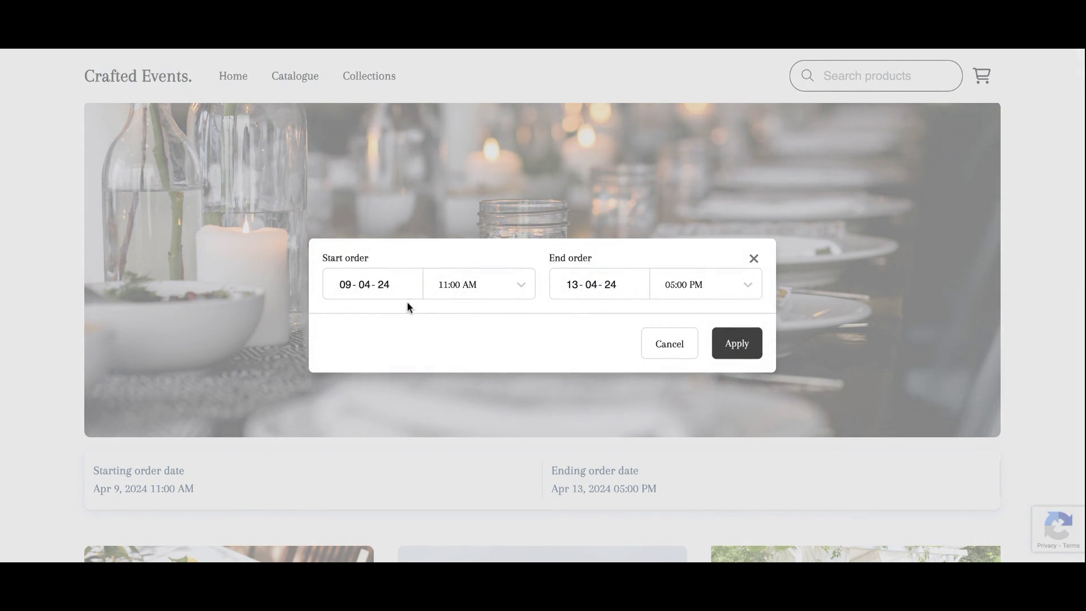
Choose 23 April as the start date and 3 May as the end date in the store's calendars.
{"action": "left_click", "coordinate": [404, 297]}
{"action": "left_click", "coordinate": [496, 350]}
{"action": "left_click", "coordinate": [478, 364]}
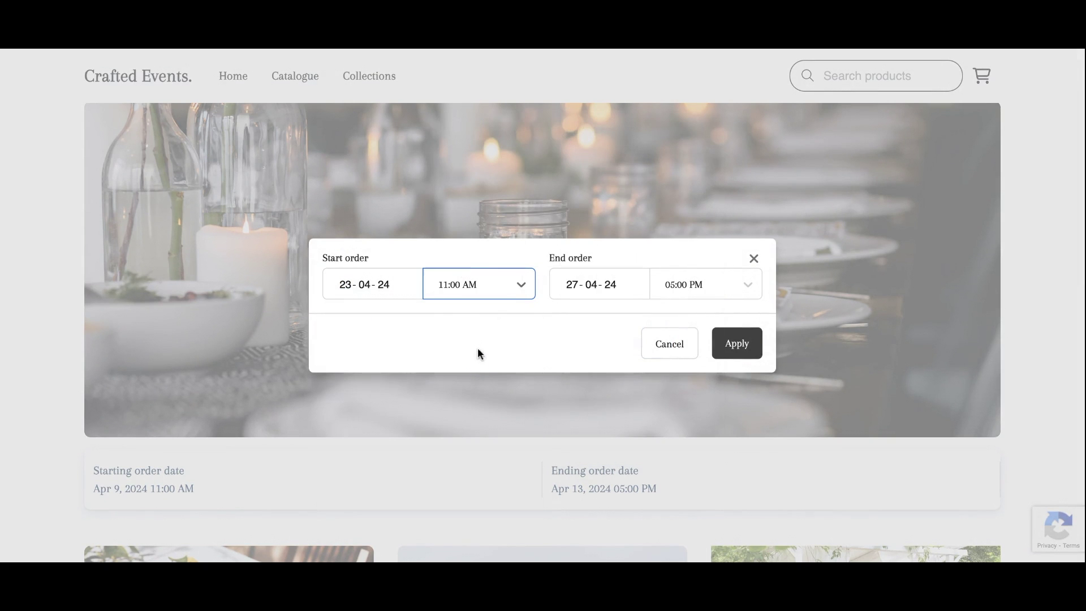
{"action": "left_click", "coordinate": [568, 284]}
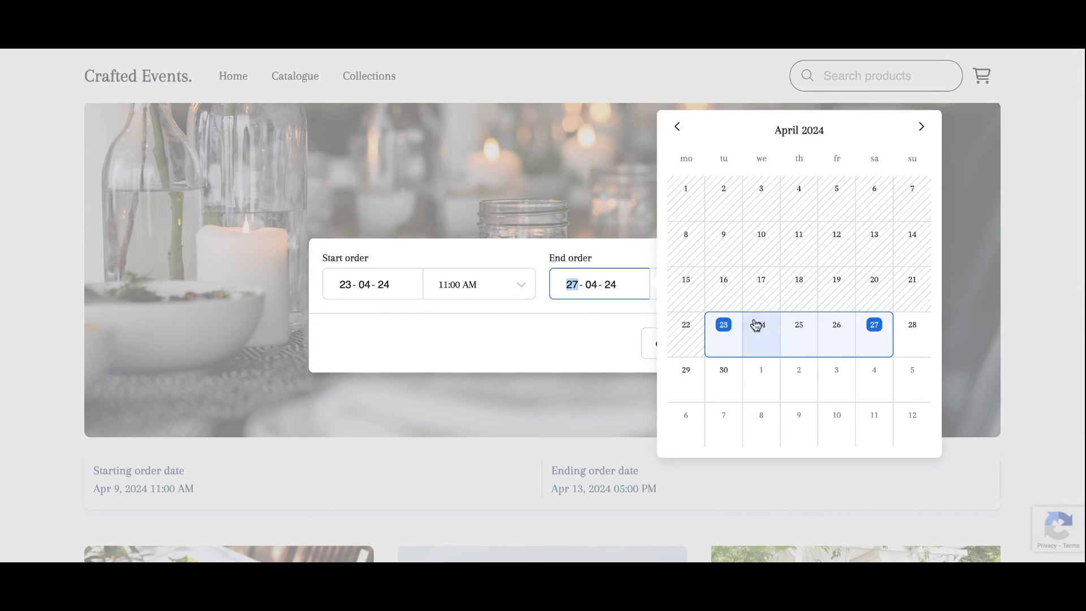
{"action": "left_click", "coordinate": [844, 386]}
{"action": "left_click", "coordinate": [643, 503]}
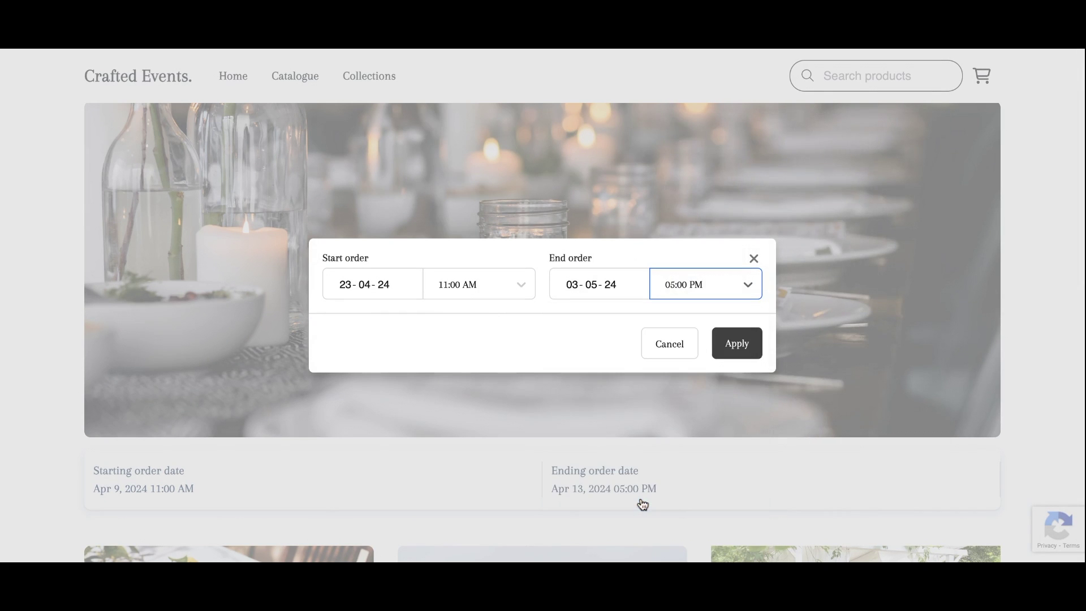
Change the times to 09:00 AM start and 02:00 PM end, then apply the rental period.
{"action": "left_click", "coordinate": [487, 294]}
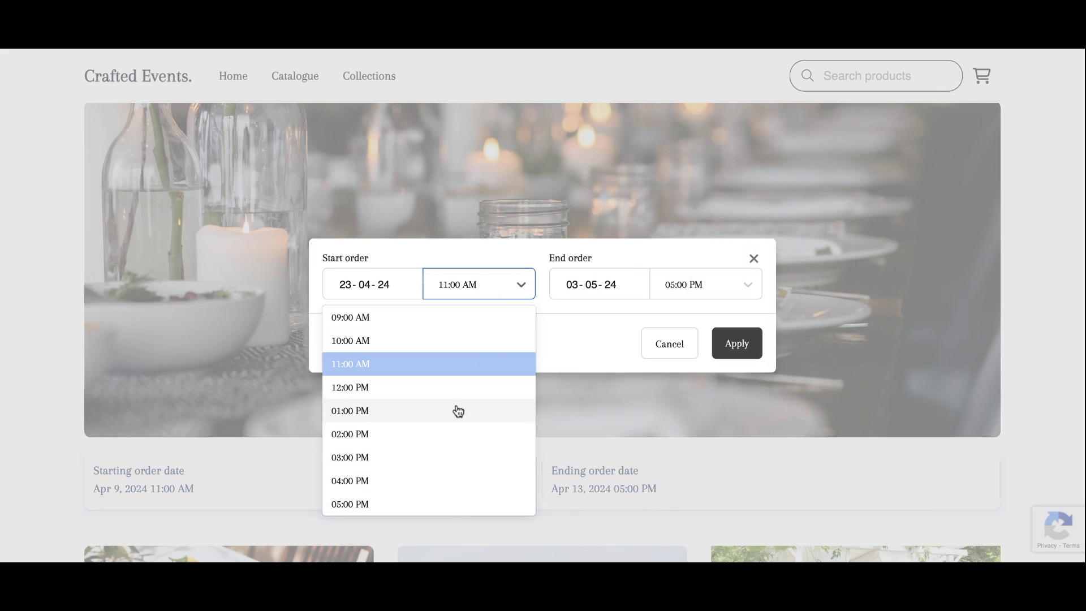
{"action": "left_click", "coordinate": [456, 322]}
{"action": "left_click", "coordinate": [690, 286]}
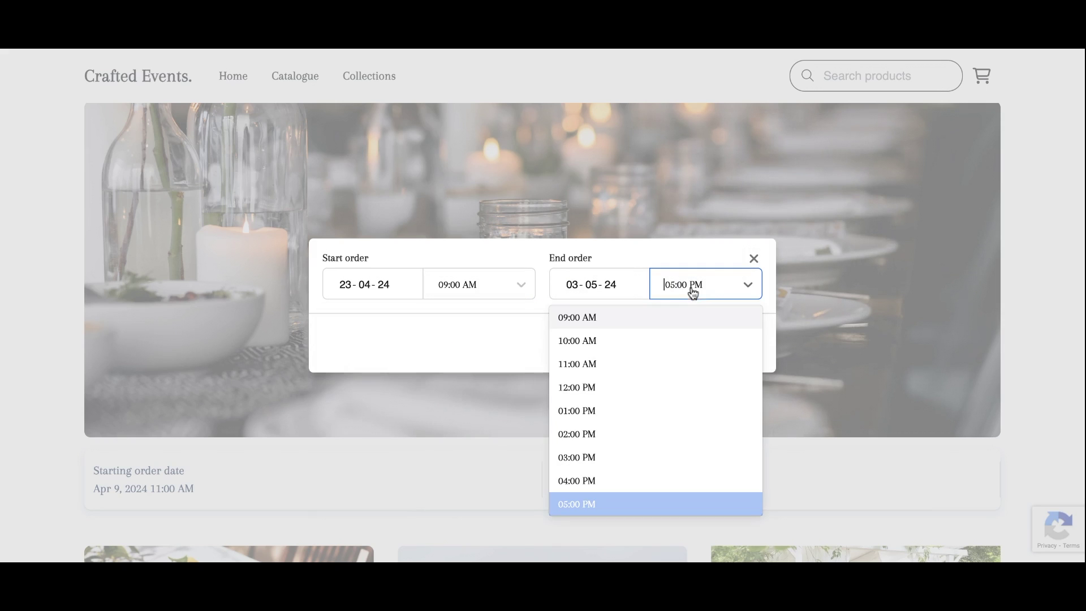
{"action": "left_click", "coordinate": [658, 431]}
{"action": "left_click", "coordinate": [737, 351]}
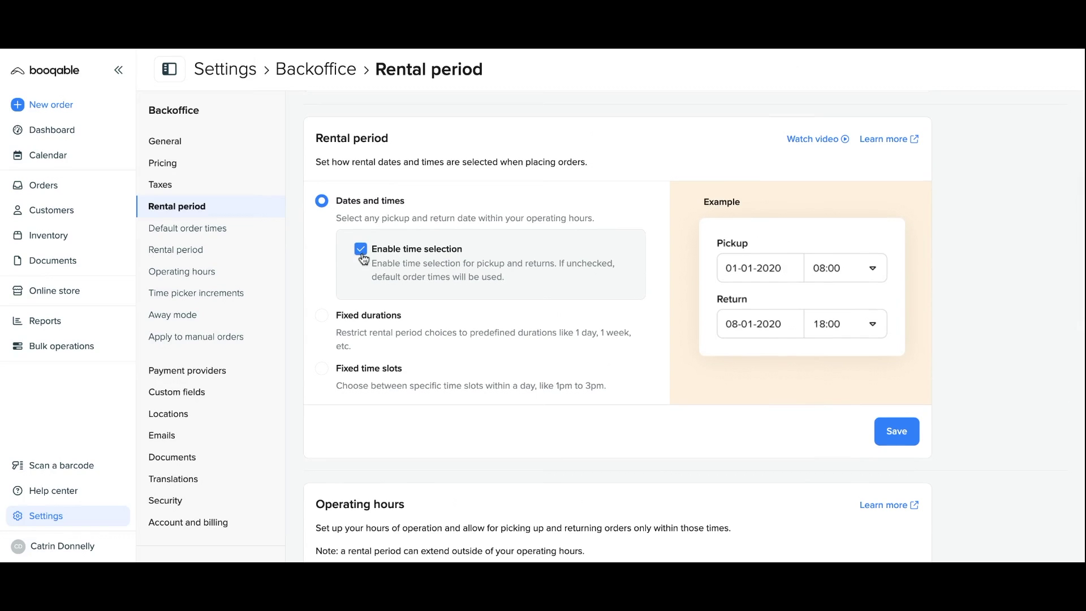
Uncheck Enable time selection for rental periods and save the settings.
{"action": "left_click", "coordinate": [362, 252]}
{"action": "left_click", "coordinate": [911, 443]}
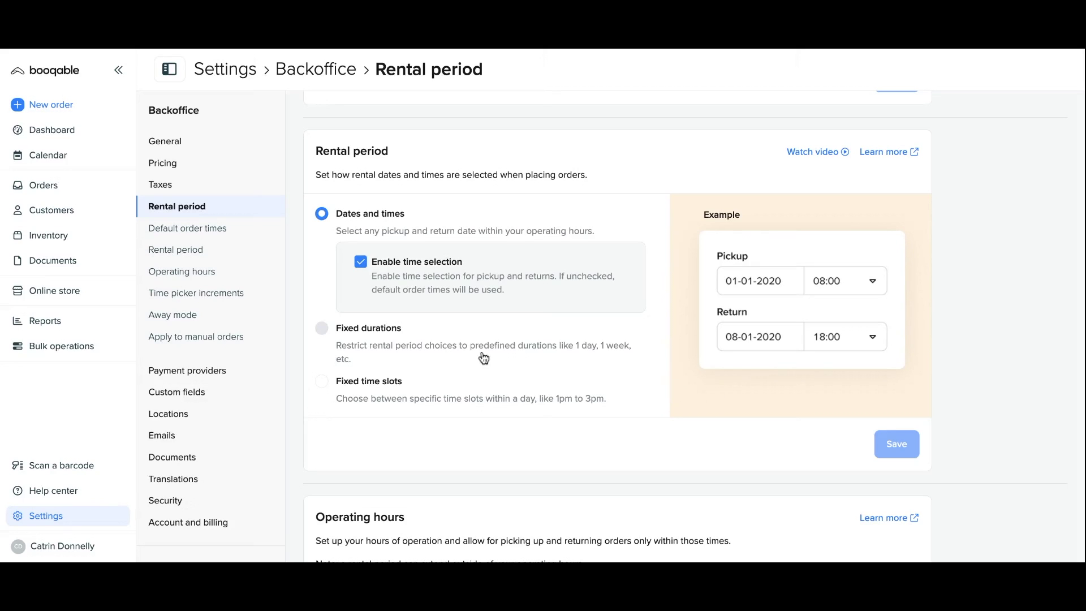
Switch rental periods to fixed durations and set up durations of 1 to 4 days.
{"action": "left_click", "coordinate": [395, 352]}
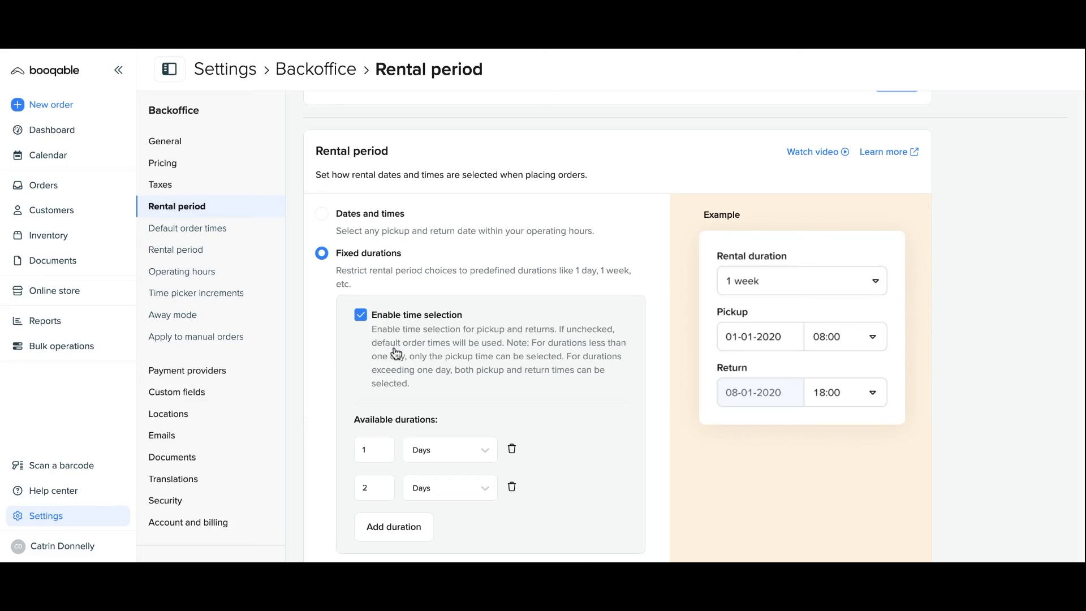
{"action": "scroll", "coordinate": [396, 352], "scroll_direction": "down", "scroll_amount": 2}
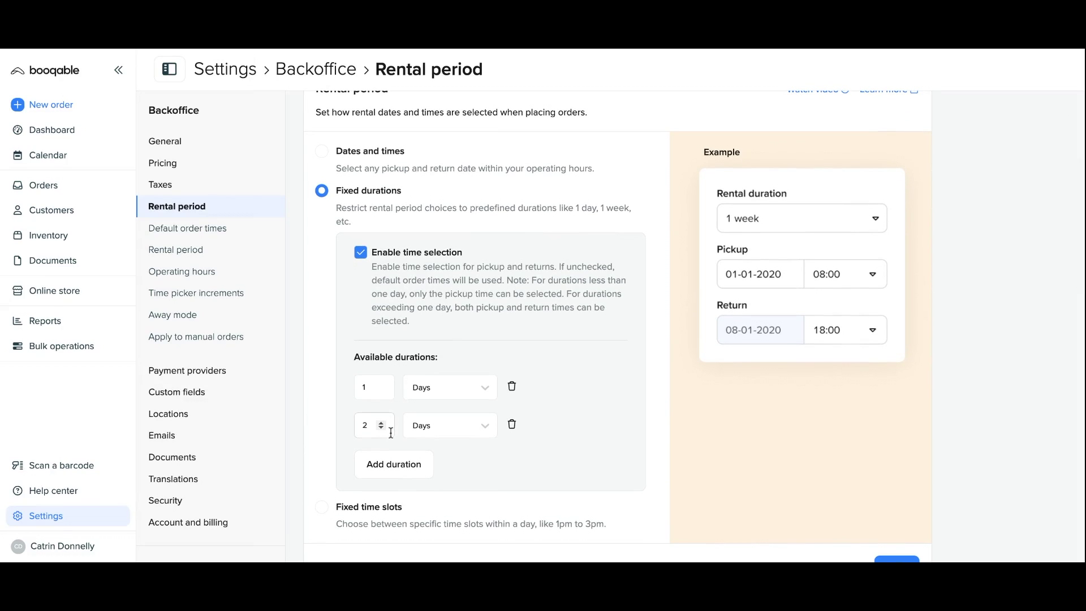
{"action": "scroll", "coordinate": [387, 456], "scroll_direction": "down", "scroll_amount": 3}
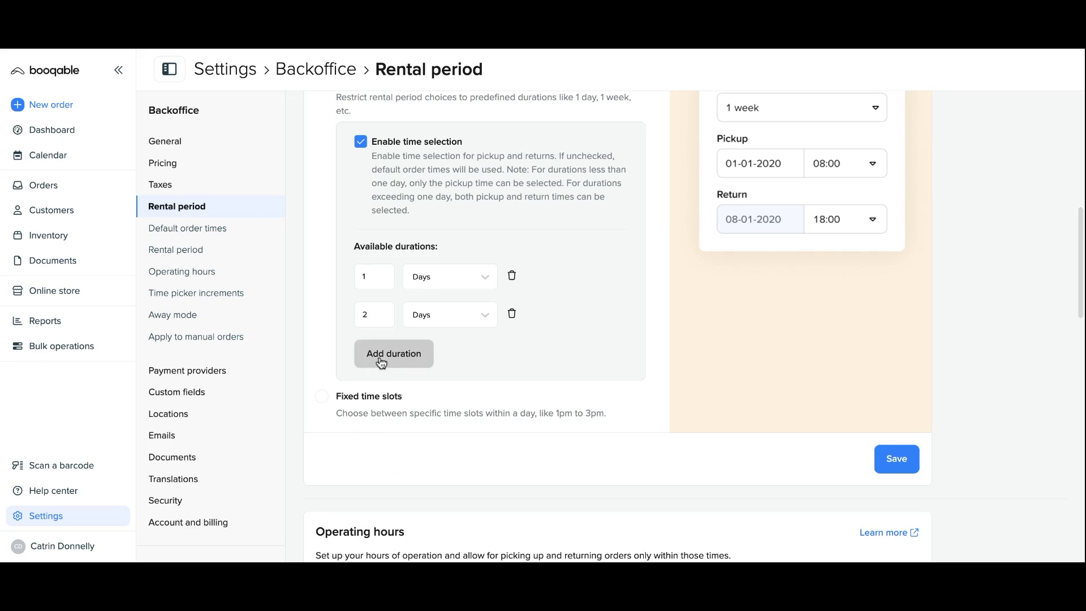
{"action": "left_click", "coordinate": [381, 355]}
{"action": "left_click", "coordinate": [382, 355]}
{"action": "left_click", "coordinate": [447, 358]}
{"action": "left_click", "coordinate": [445, 407]}
{"action": "left_click", "coordinate": [393, 393]}
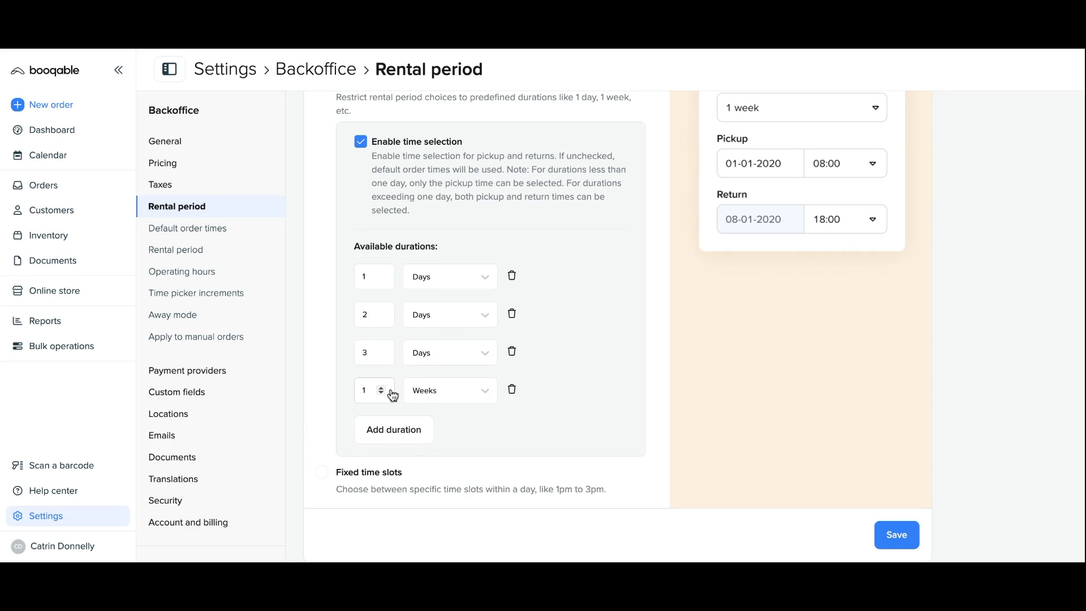
{"action": "left_click", "coordinate": [382, 388]}
{"action": "left_click", "coordinate": [427, 396]}
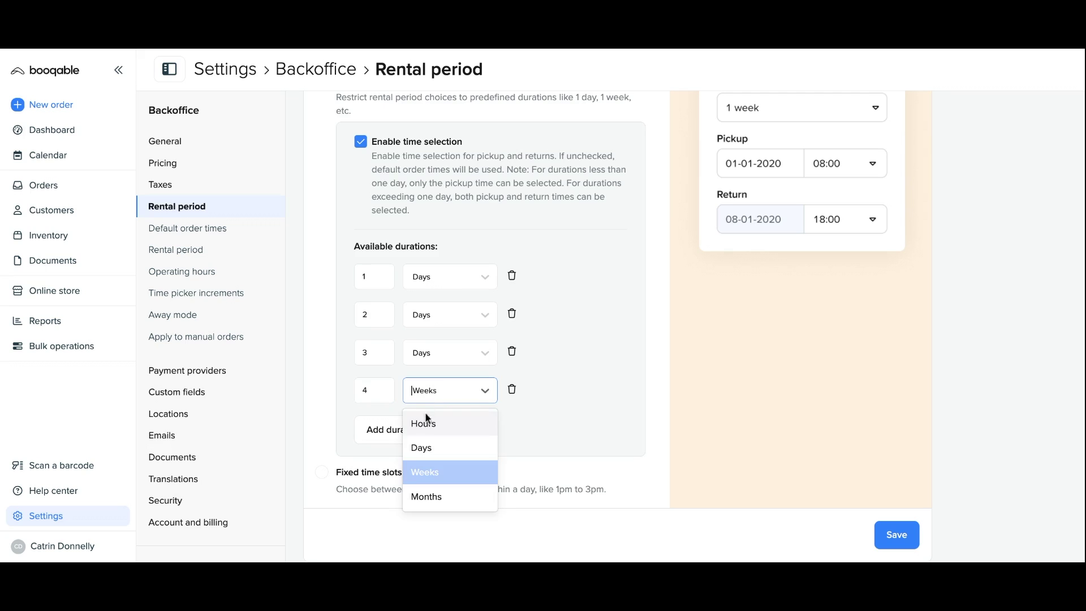
{"action": "left_click", "coordinate": [431, 446]}
Add 1-week, 2-week and 1-month durations and save the rental period settings.
{"action": "left_click", "coordinate": [411, 433]}
{"action": "scroll", "coordinate": [411, 432], "scroll_direction": "down", "scroll_amount": 2}
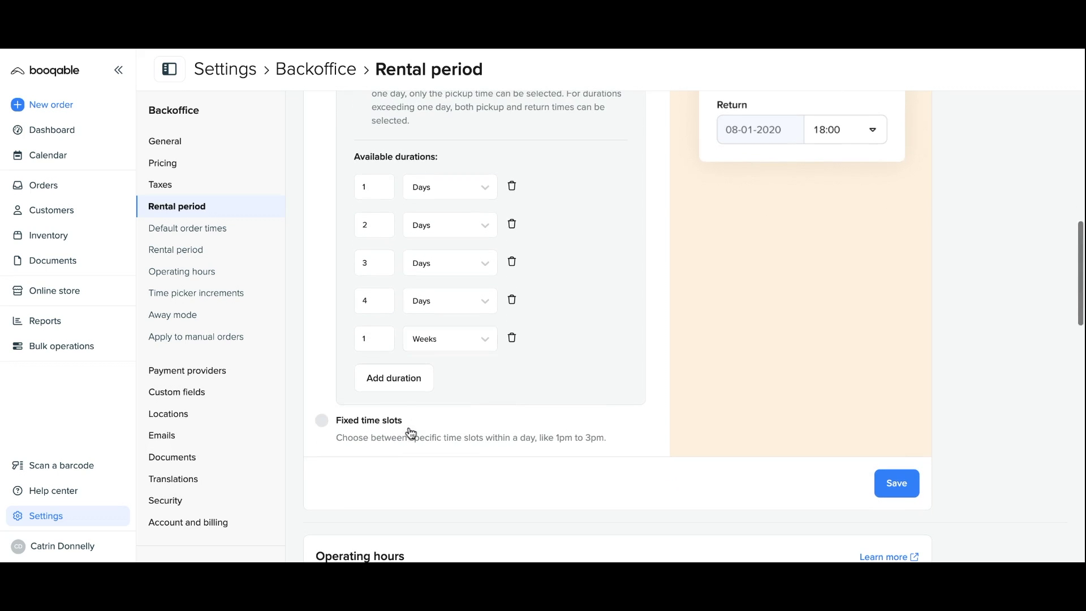
{"action": "left_click", "coordinate": [402, 383]}
{"action": "left_click", "coordinate": [382, 376]}
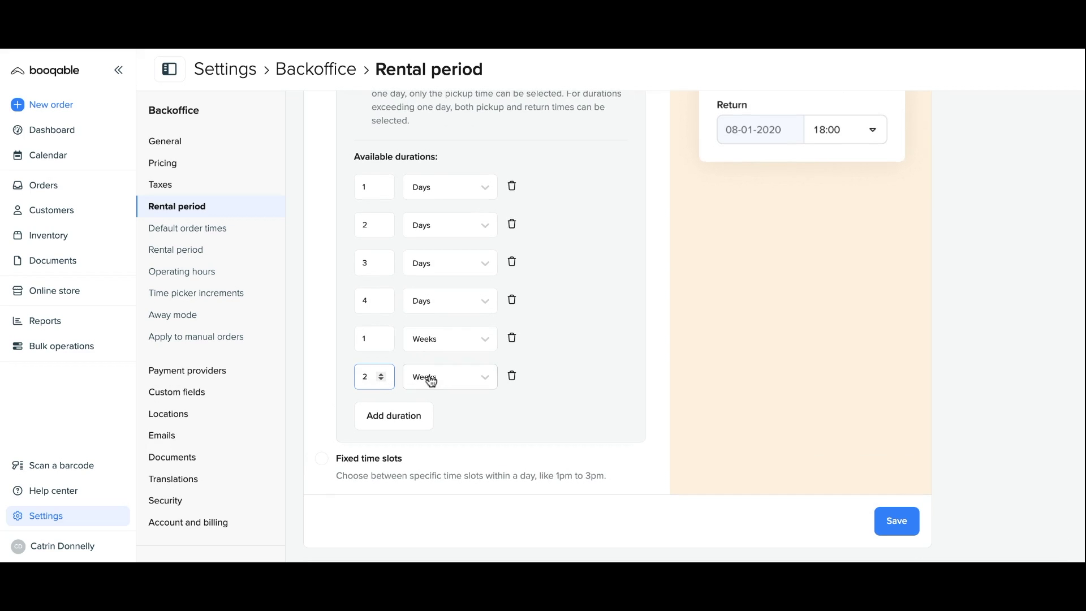
{"action": "left_click", "coordinate": [414, 407]}
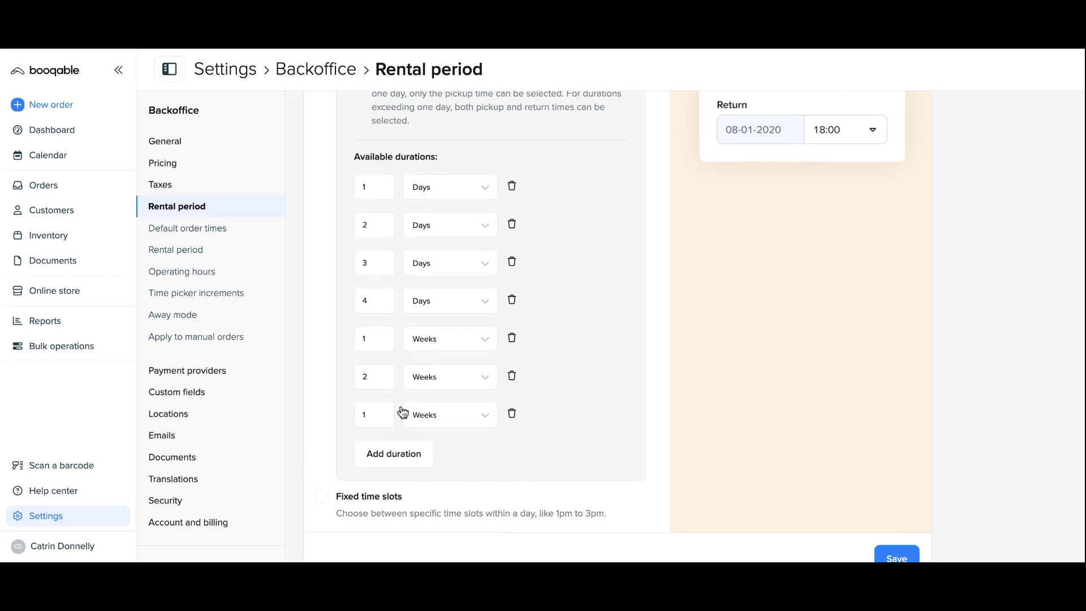
{"action": "left_click", "coordinate": [446, 417]}
{"action": "left_click", "coordinate": [446, 526]}
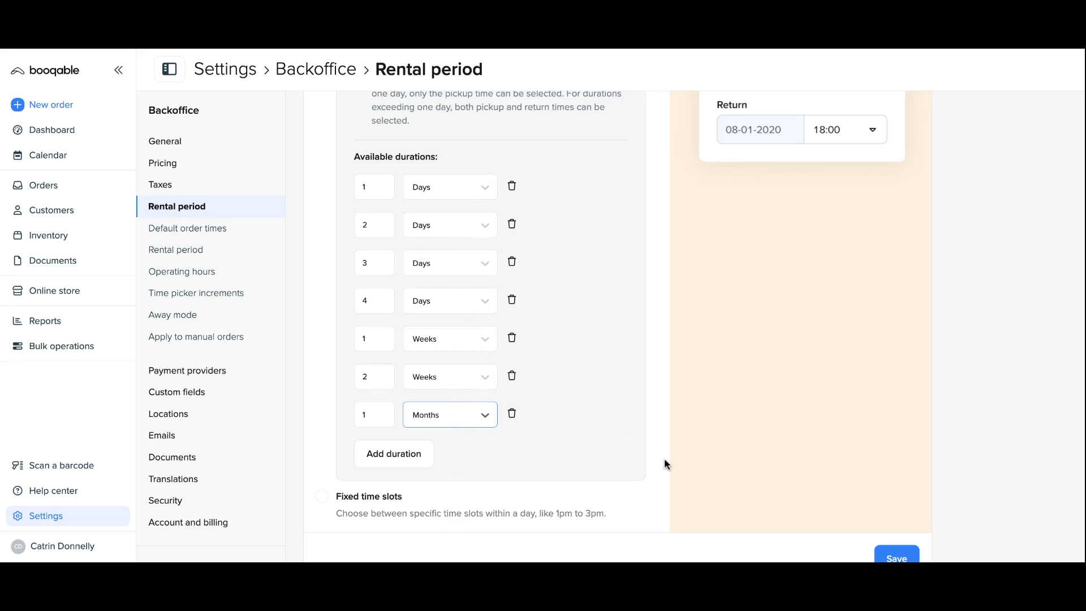
{"action": "scroll", "coordinate": [727, 463], "scroll_direction": "down", "scroll_amount": 1}
{"action": "scroll", "coordinate": [724, 457], "scroll_direction": "up", "scroll_amount": 3}
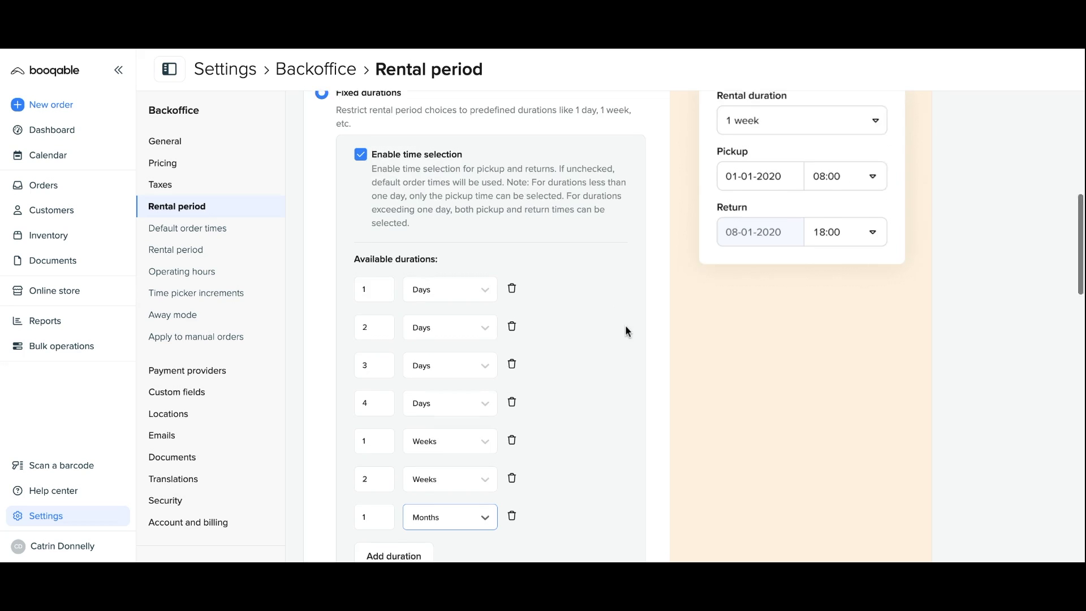
{"action": "scroll", "coordinate": [626, 330], "scroll_direction": "down", "scroll_amount": 4}
{"action": "left_click", "coordinate": [904, 493]}
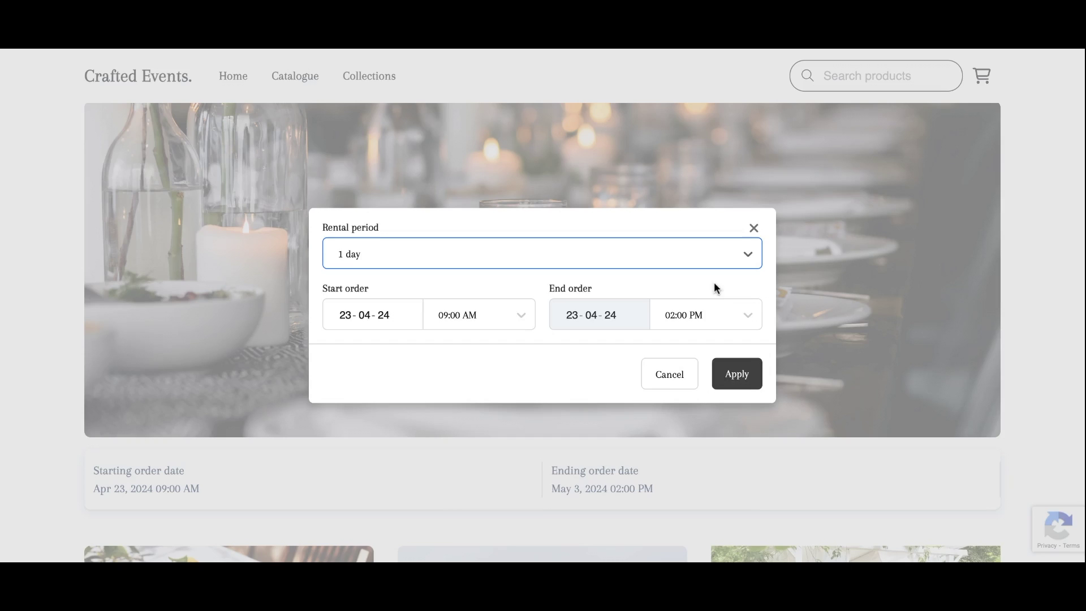
Try the 2, 3 and 4 day rental periods in the store, settling on 1 week.
{"action": "left_click", "coordinate": [711, 269]}
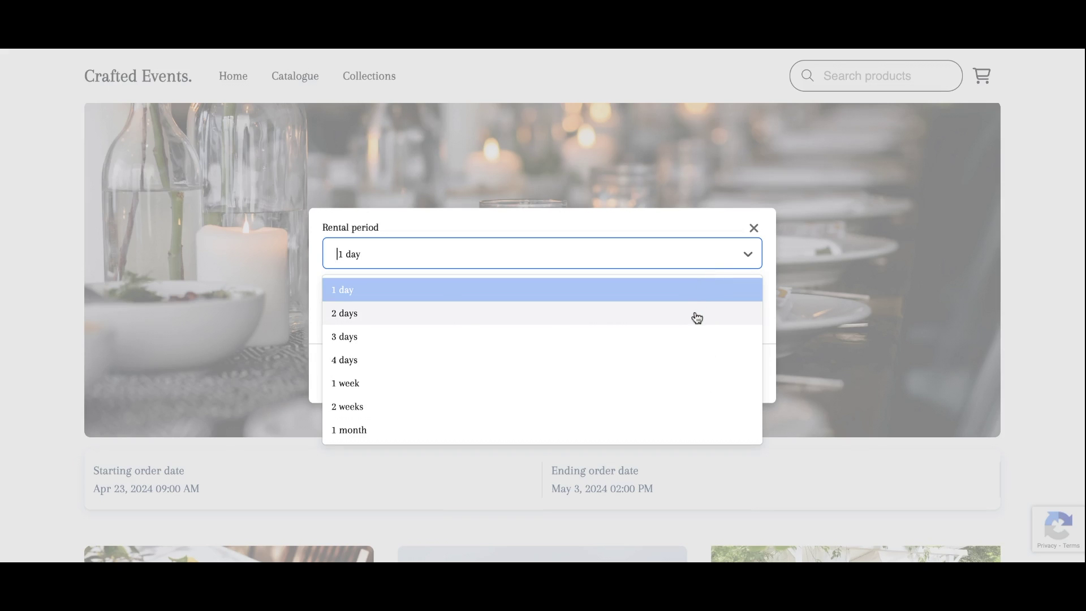
{"action": "left_click", "coordinate": [696, 314]}
{"action": "left_click", "coordinate": [689, 264]}
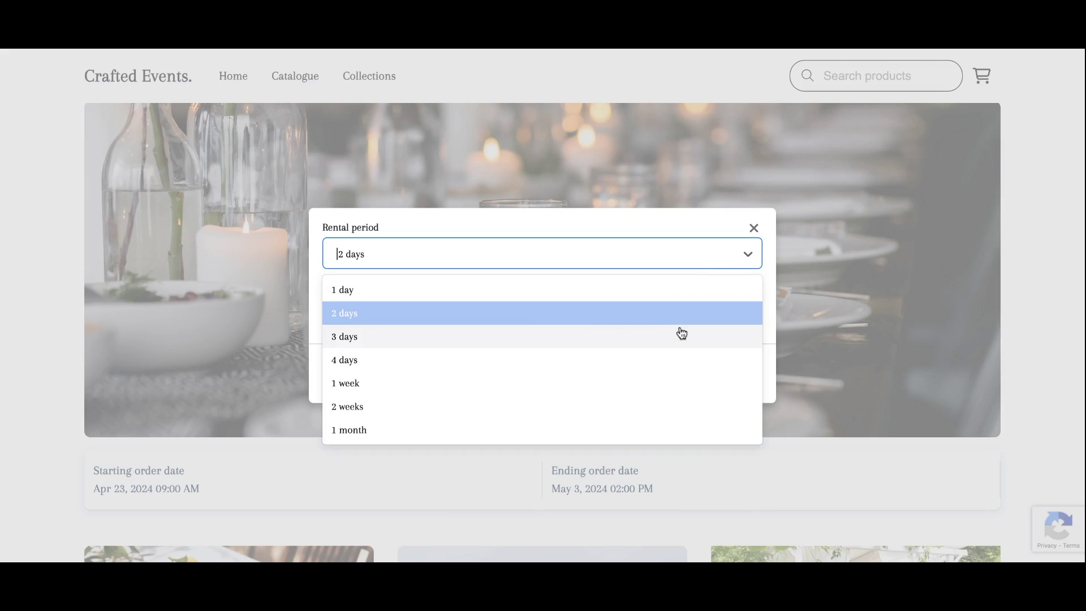
{"action": "left_click", "coordinate": [681, 333]}
{"action": "left_click", "coordinate": [689, 265]}
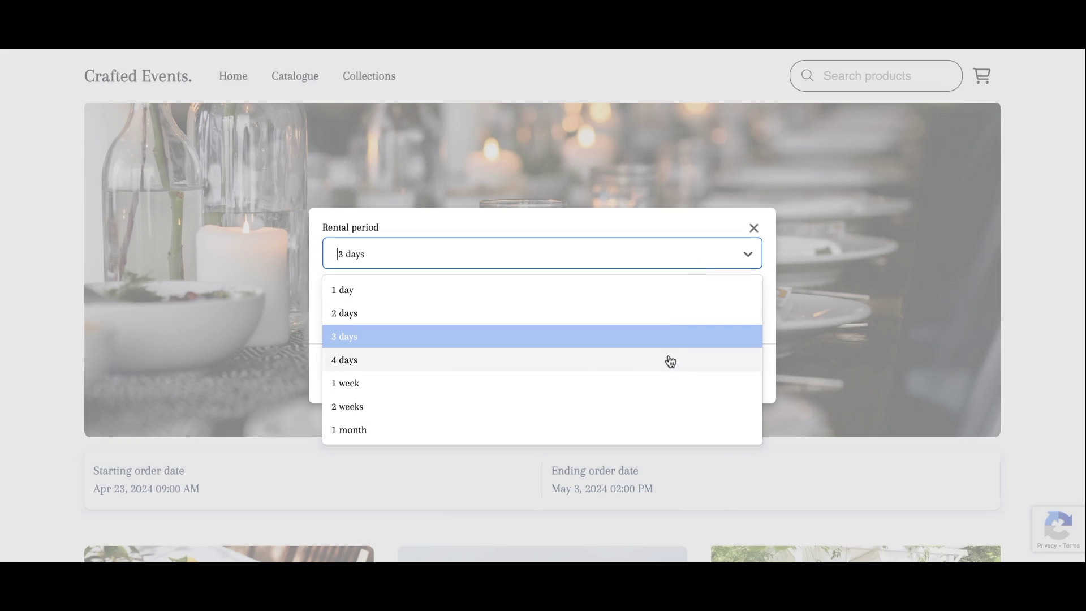
{"action": "left_click", "coordinate": [669, 360]}
{"action": "left_click", "coordinate": [681, 264]}
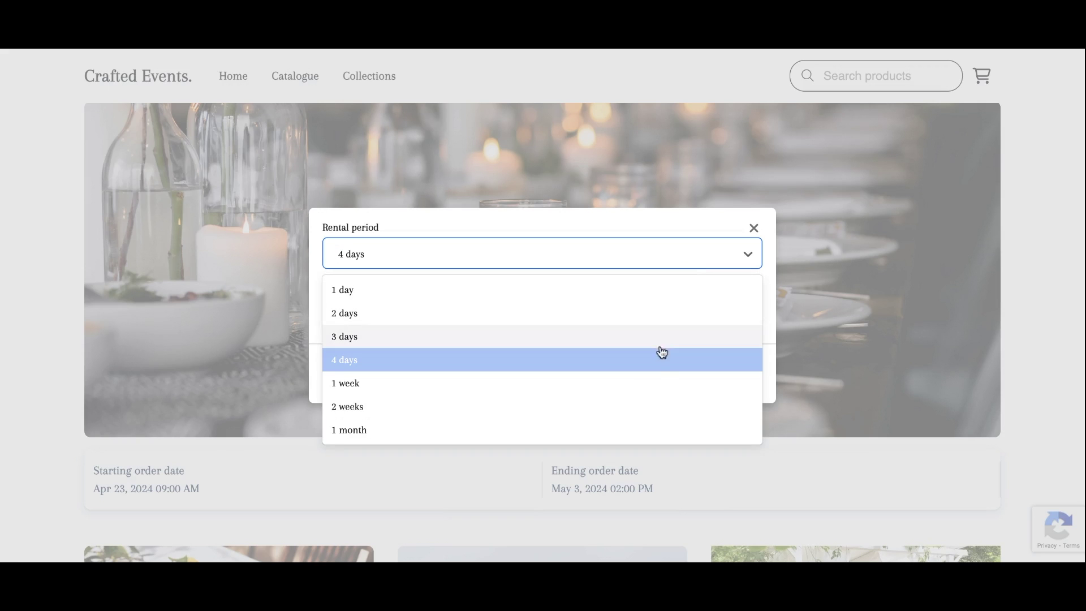
{"action": "left_click", "coordinate": [657, 383]}
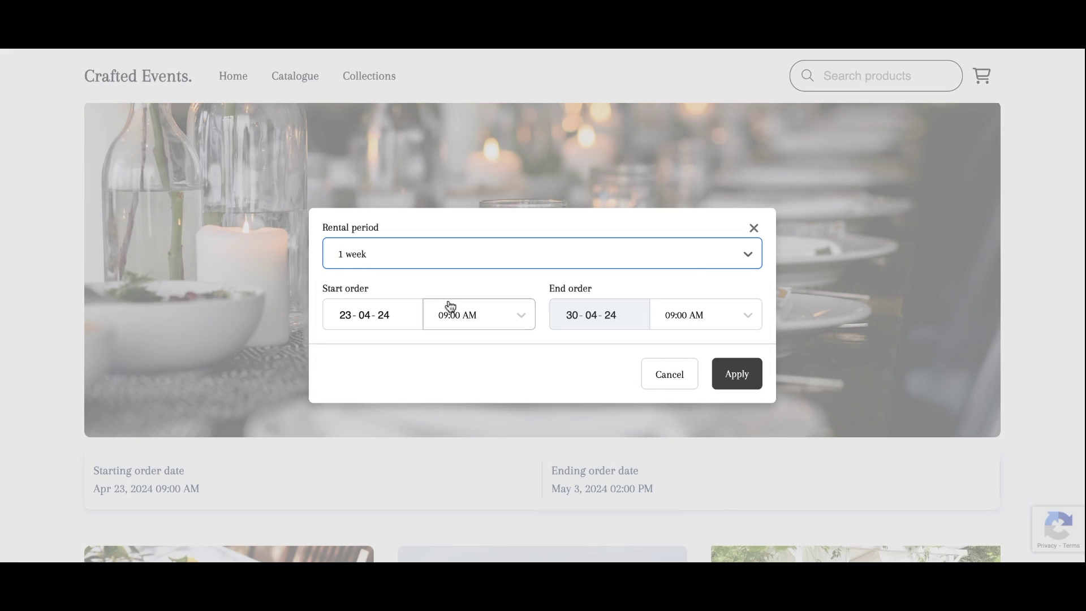
Start the 1-week rental on 25 April at 10:00 AM and set the end time to 02:00 PM.
{"action": "left_click", "coordinate": [403, 316]}
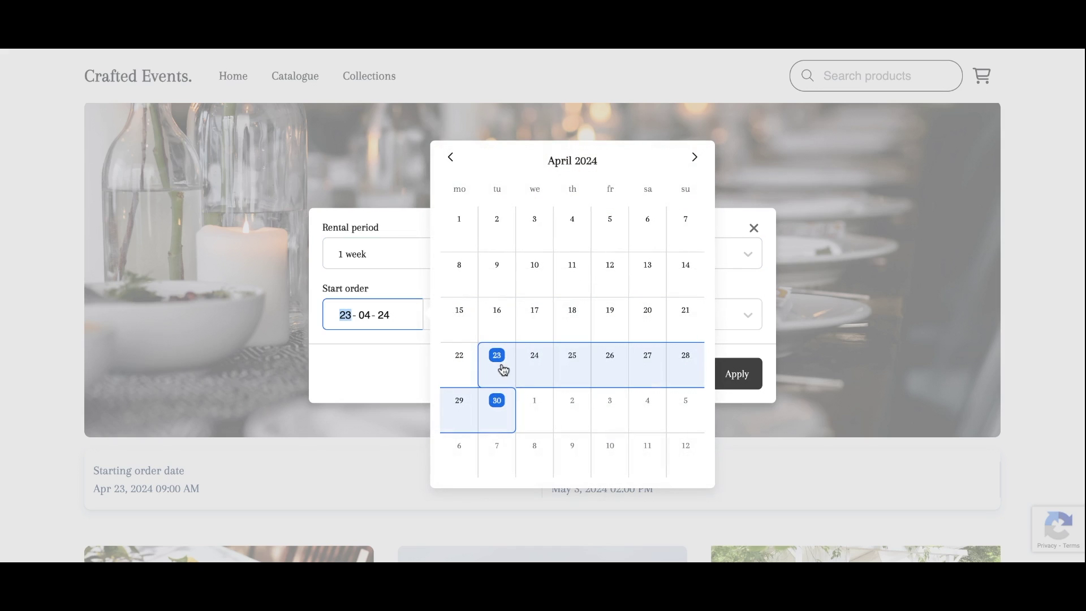
{"action": "left_click", "coordinate": [536, 382]}
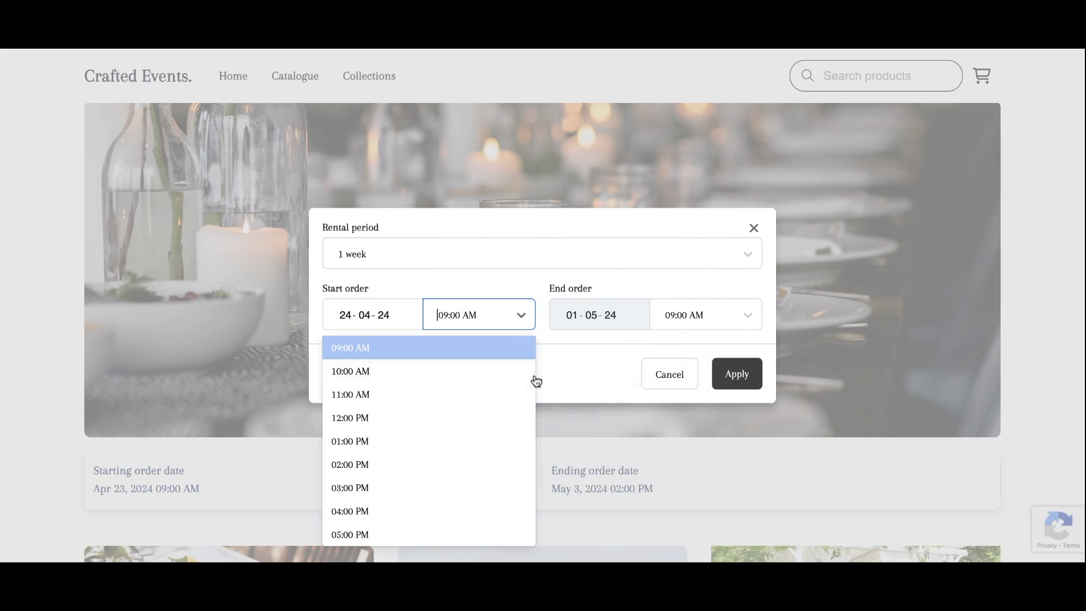
{"action": "left_click", "coordinate": [500, 367]}
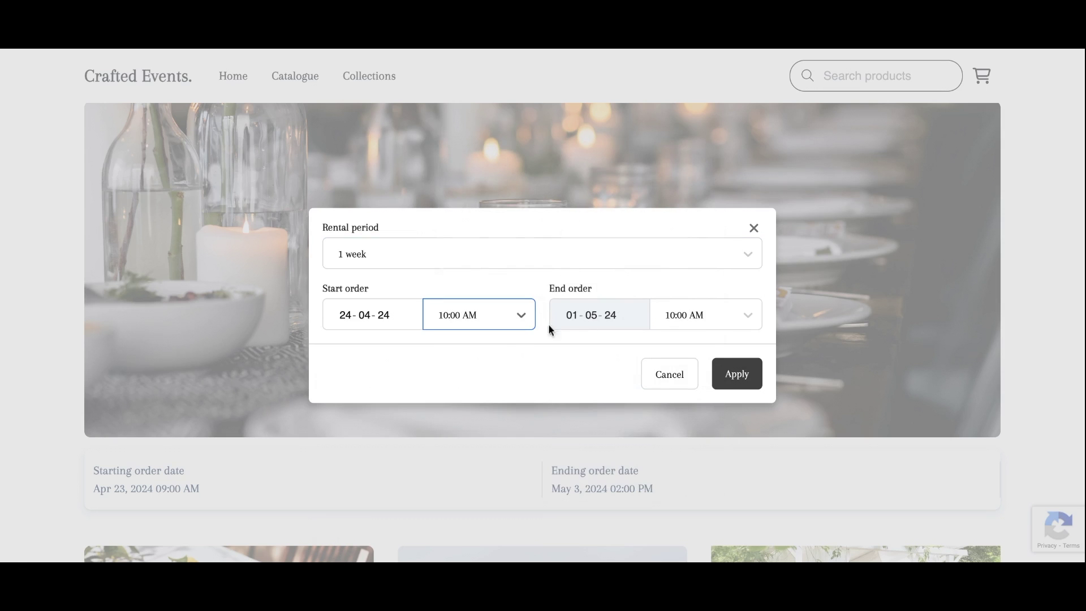
{"action": "left_click", "coordinate": [408, 325]}
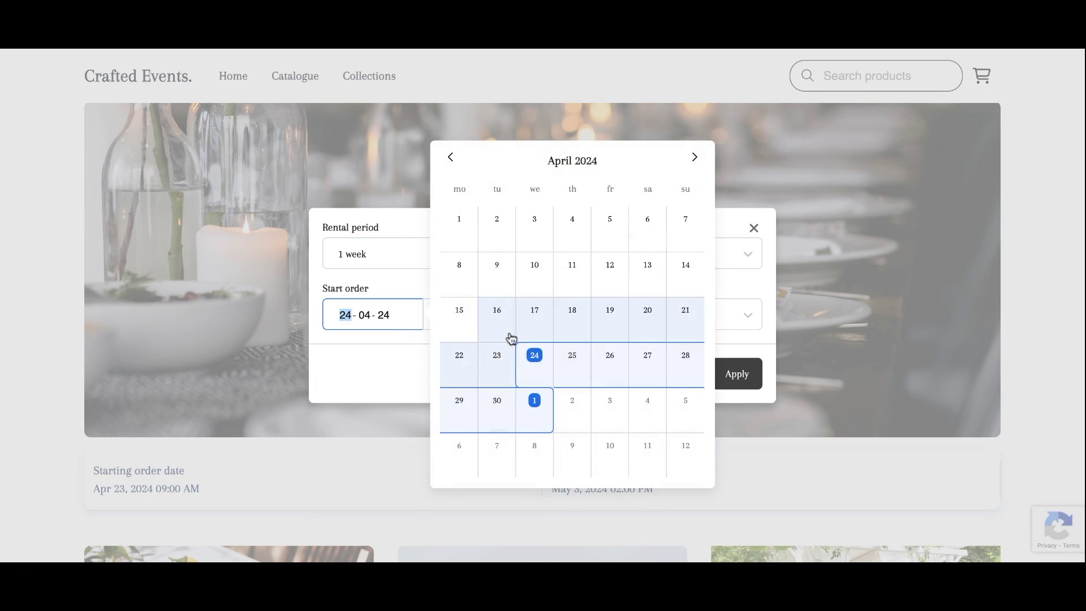
{"action": "left_click", "coordinate": [573, 369]}
{"action": "left_click", "coordinate": [440, 382]}
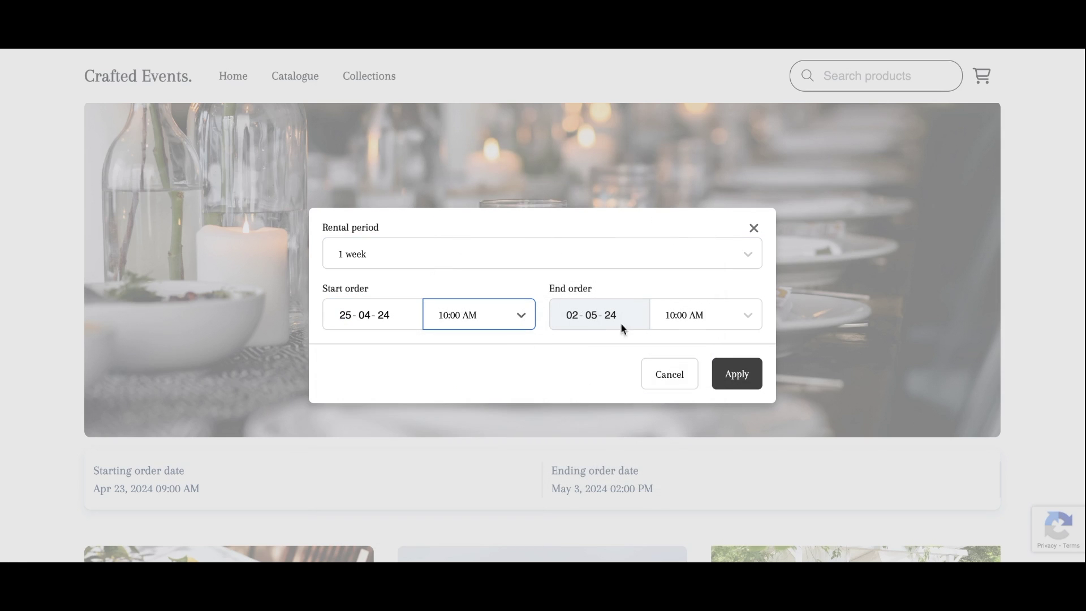
{"action": "left_click", "coordinate": [679, 319]}
{"action": "left_click", "coordinate": [648, 476]}
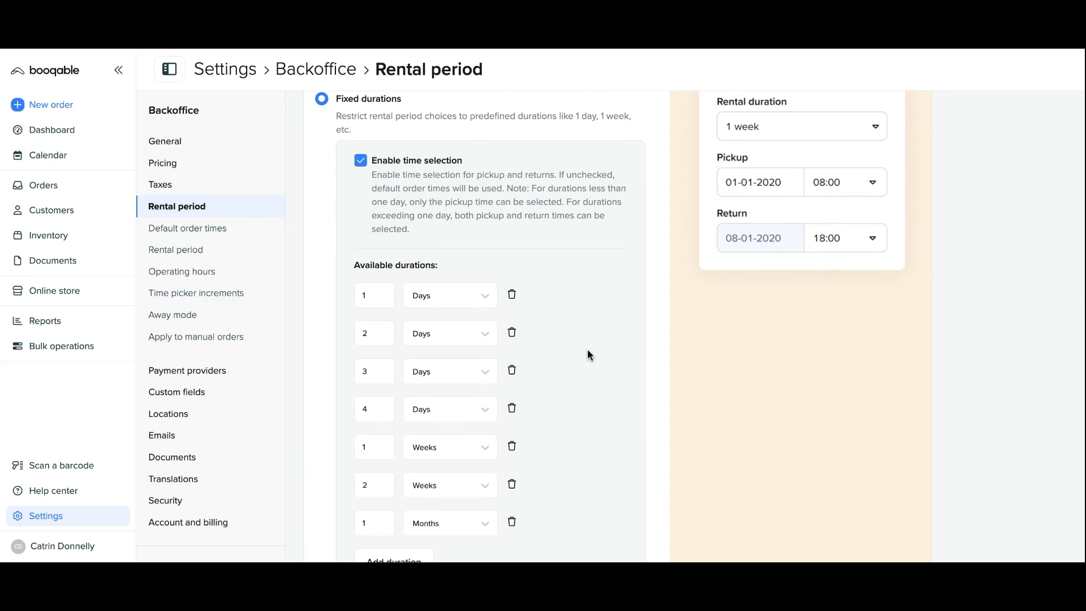
{"action": "scroll", "coordinate": [587, 350], "scroll_direction": "down", "scroll_amount": 3}
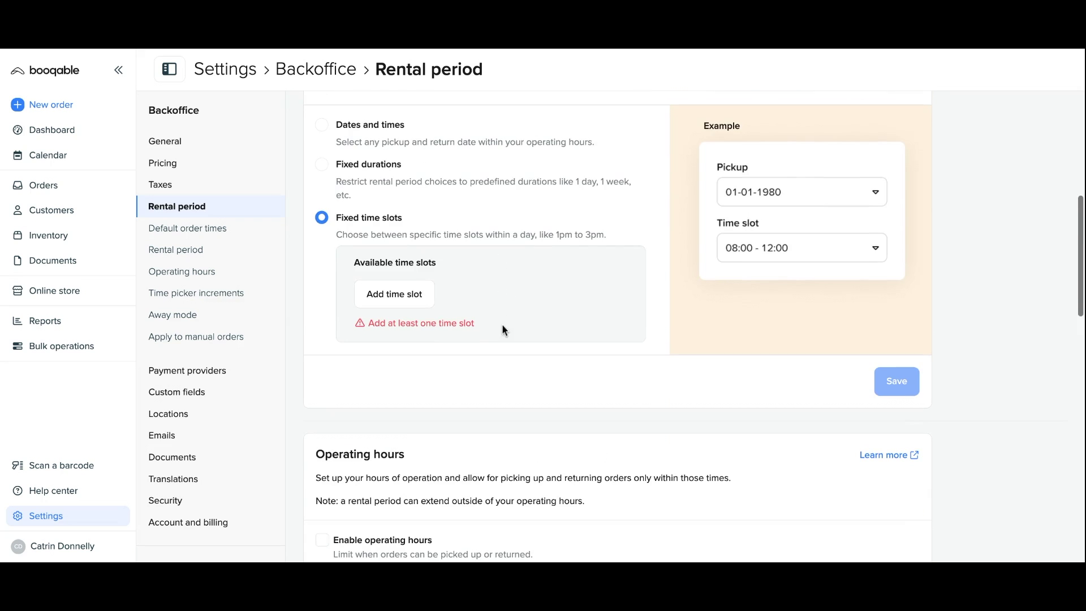
Add two weekday time slots and end the first one at 01:00 PM.
{"action": "left_click", "coordinate": [395, 300]}
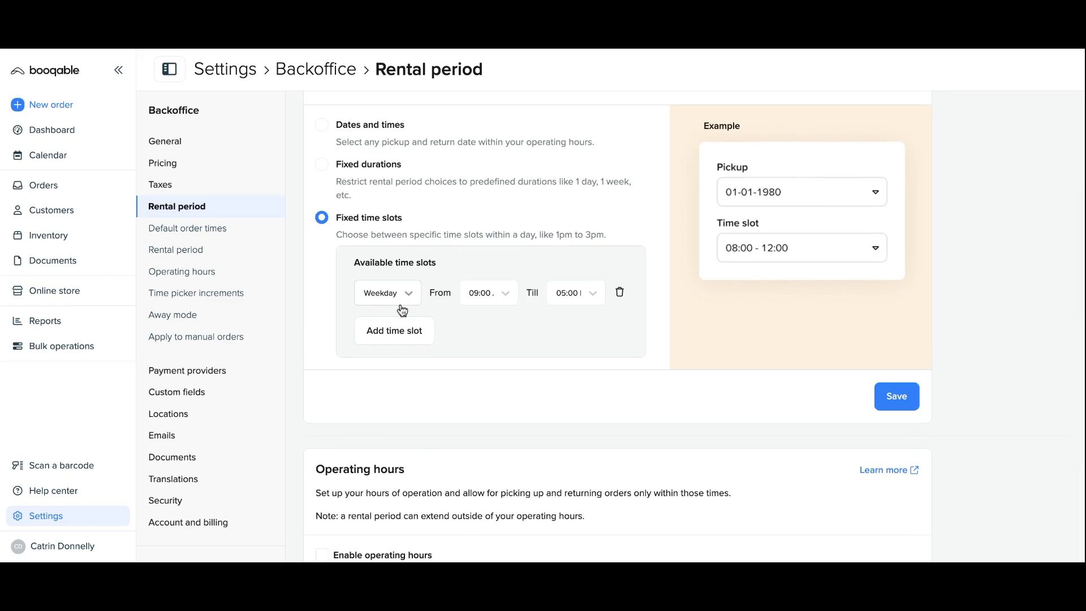
{"action": "left_click", "coordinate": [398, 301]}
{"action": "left_click", "coordinate": [393, 331]}
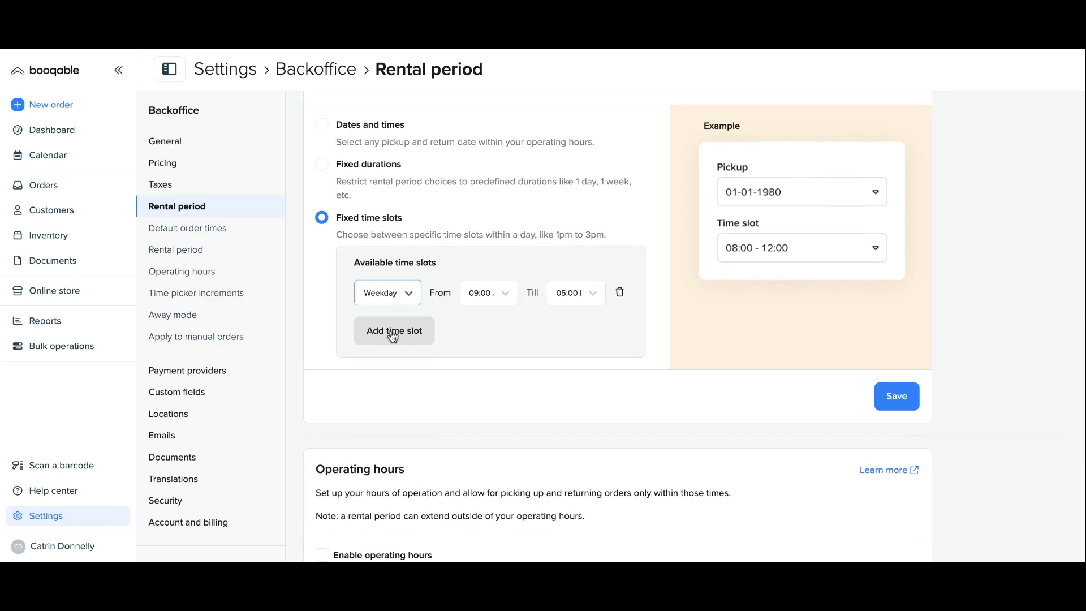
{"action": "left_click", "coordinate": [393, 337]}
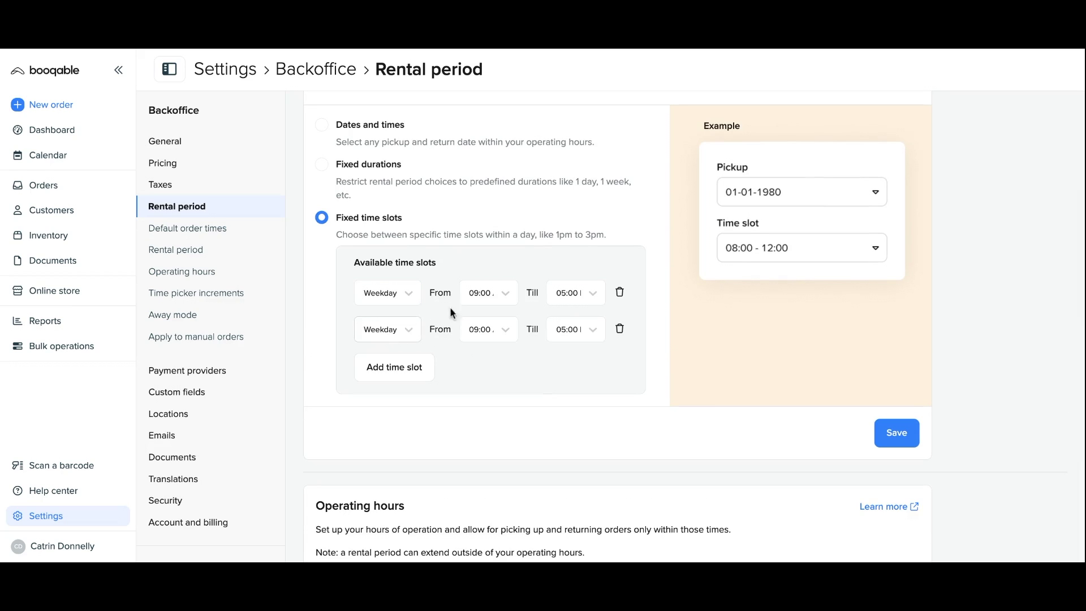
{"action": "left_click", "coordinate": [585, 298]}
{"action": "scroll", "coordinate": [588, 366], "scroll_direction": "up", "scroll_amount": 5}
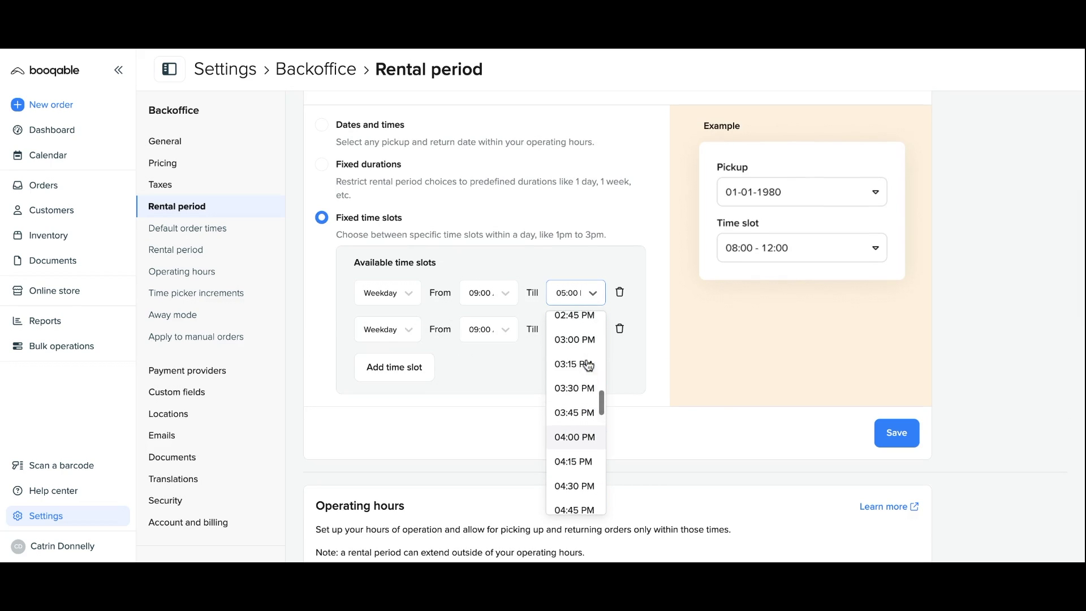
{"action": "scroll", "coordinate": [574, 351], "scroll_direction": "up", "scroll_amount": 1}
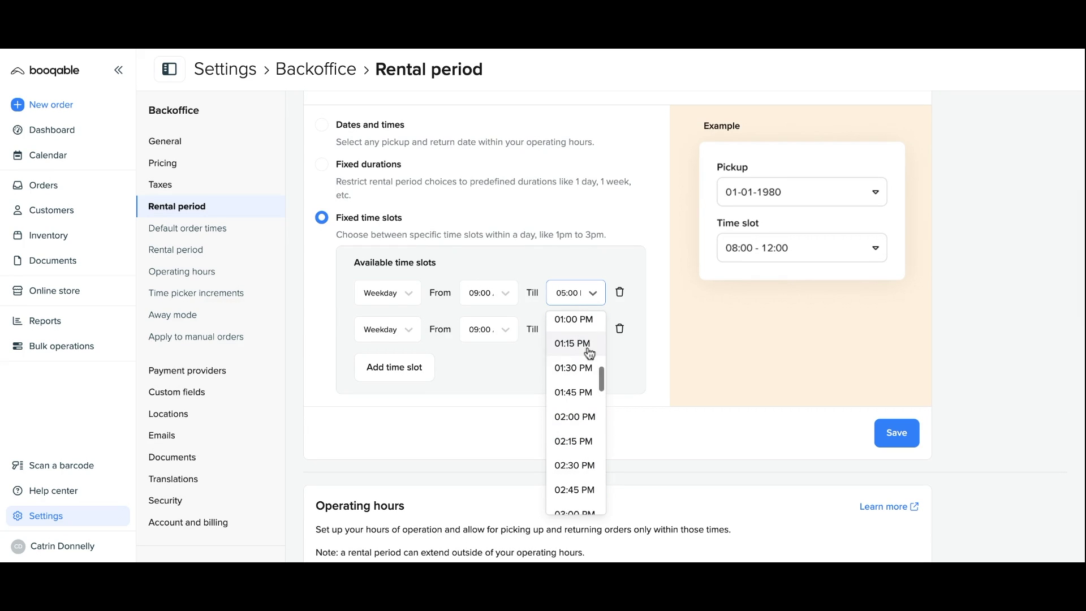
{"action": "left_click", "coordinate": [573, 315]}
Set the second weekday slot to run from 01:00 PM until 05:30 PM.
{"action": "left_click", "coordinate": [497, 334]}
{"action": "scroll", "coordinate": [500, 480], "scroll_direction": "down", "scroll_amount": 4}
{"action": "scroll", "coordinate": [501, 484], "scroll_direction": "down", "scroll_amount": 3}
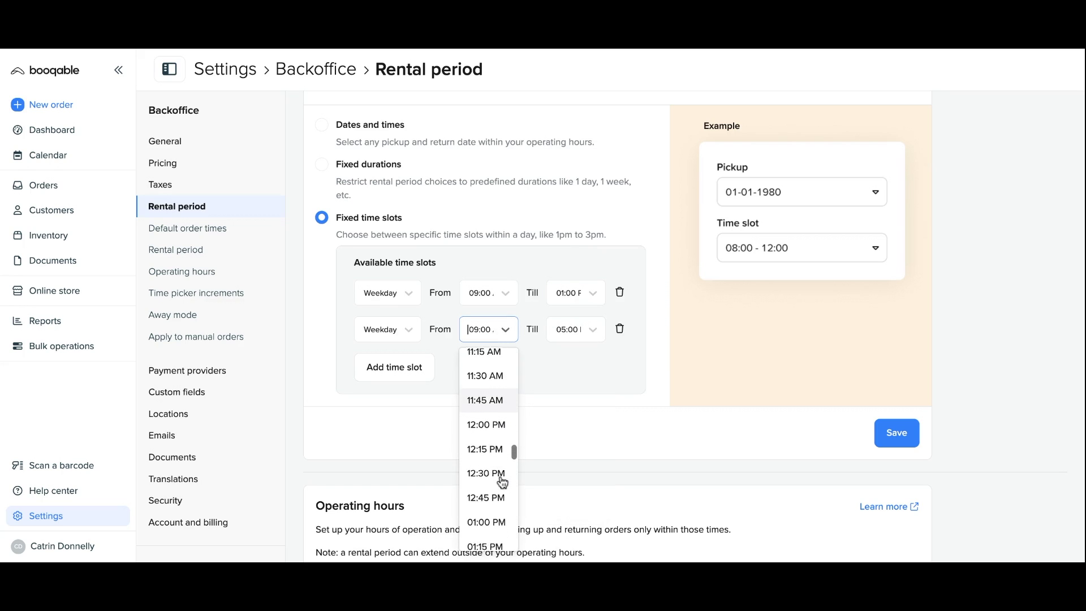
{"action": "left_click", "coordinate": [487, 502]}
{"action": "left_click", "coordinate": [580, 341]}
{"action": "left_click", "coordinate": [579, 409]}
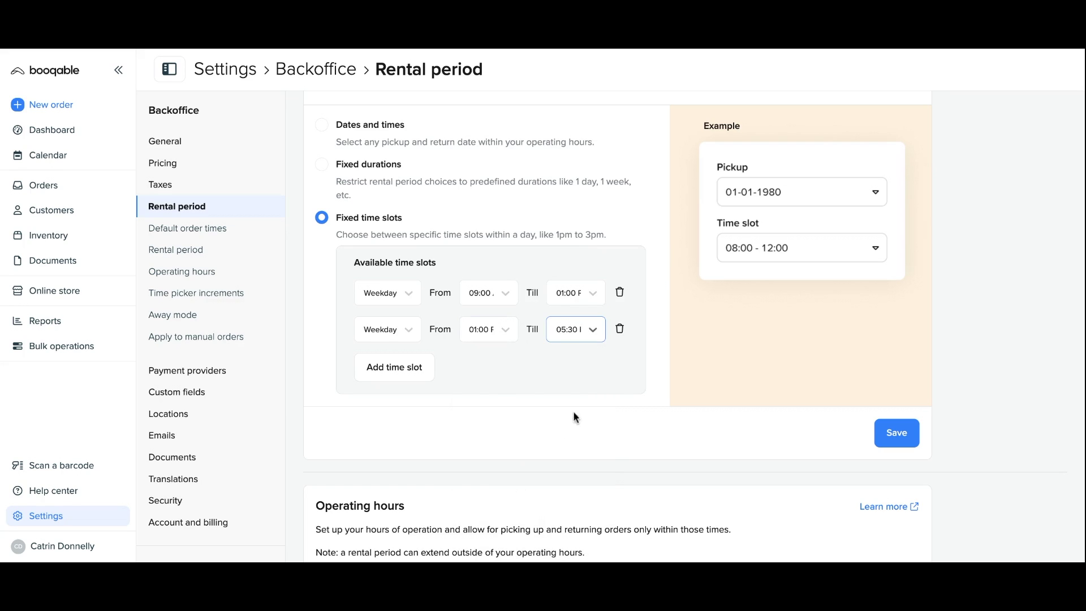
Add a third Weekend time slot from 09:00 to 12:00 PM and save the settings.
{"action": "left_click", "coordinate": [407, 373]}
{"action": "left_click", "coordinate": [408, 373]}
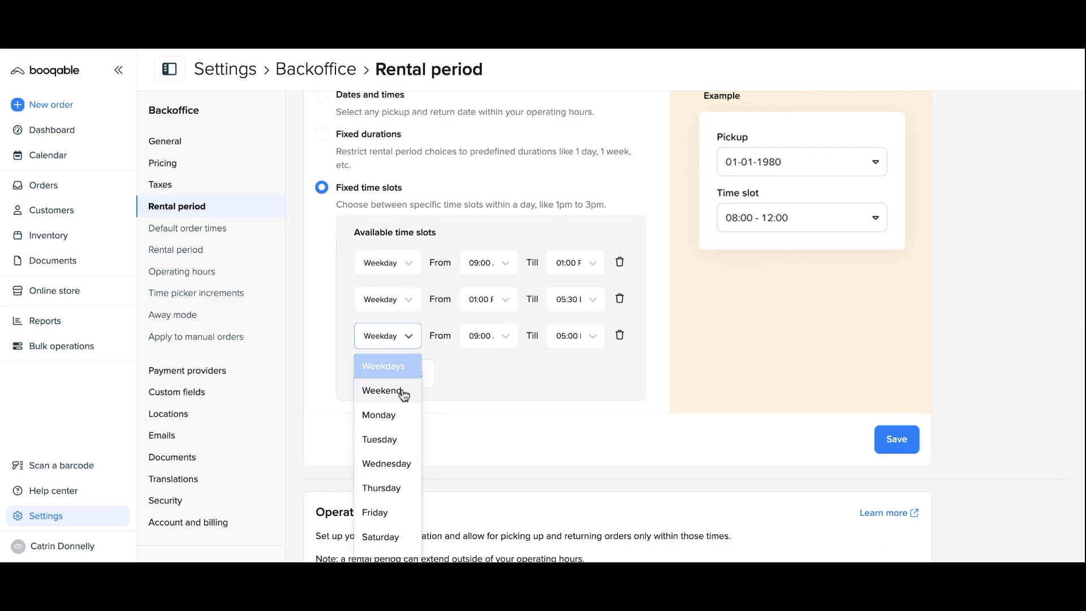
{"action": "left_click", "coordinate": [403, 393]}
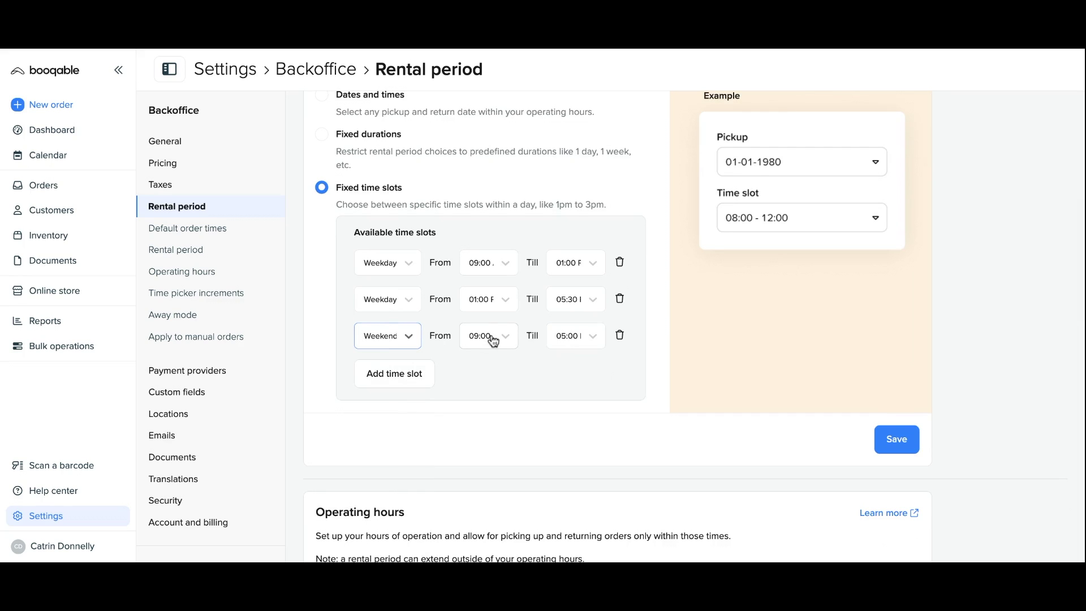
{"action": "left_click", "coordinate": [561, 341]}
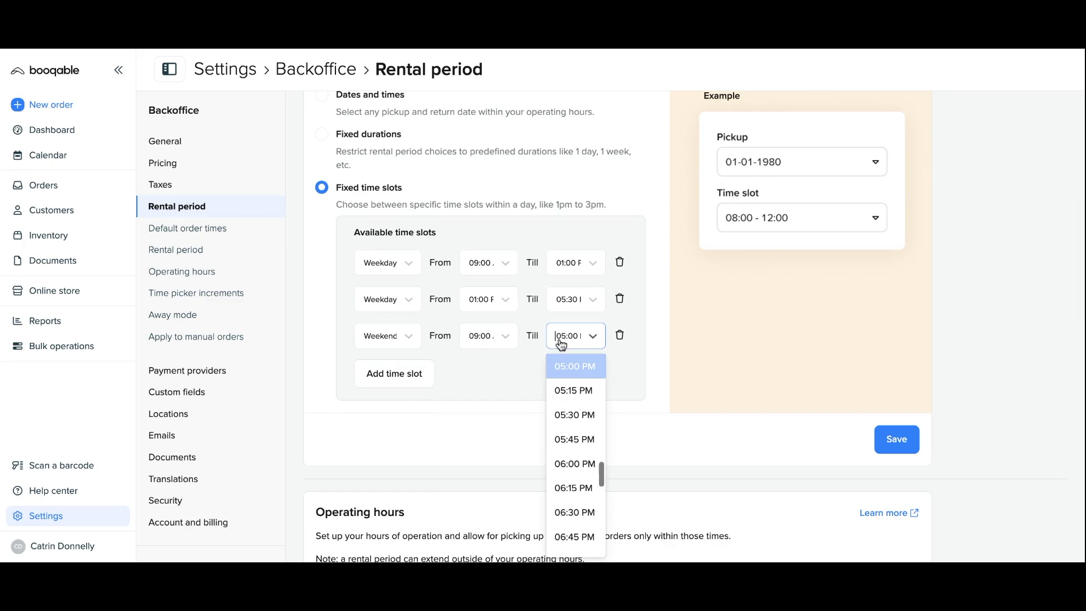
{"action": "scroll", "coordinate": [591, 435], "scroll_direction": "up", "scroll_amount": 6}
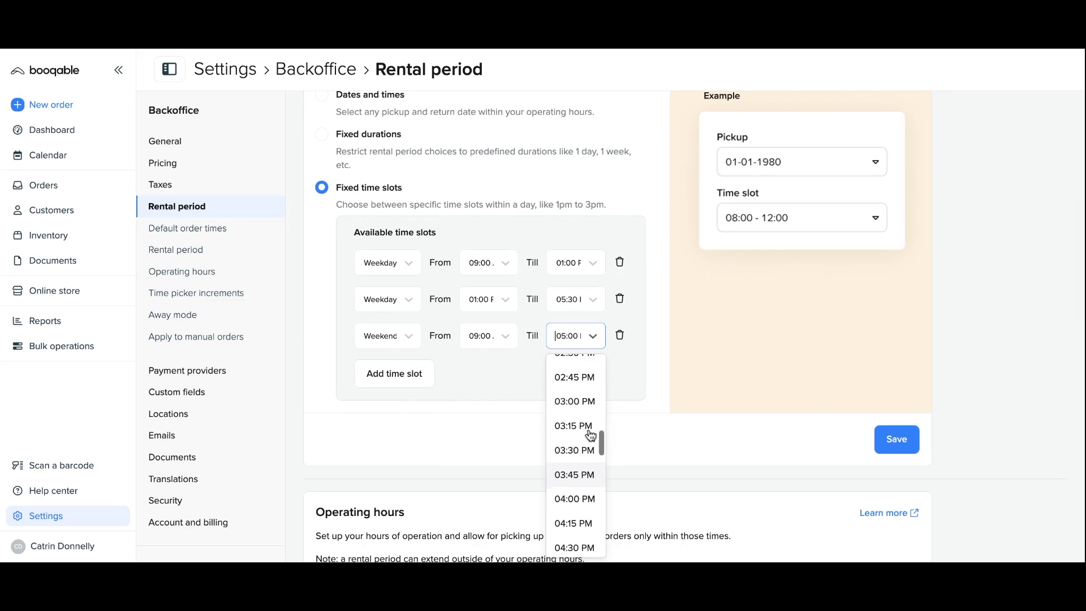
{"action": "scroll", "coordinate": [591, 431], "scroll_direction": "up", "scroll_amount": 3}
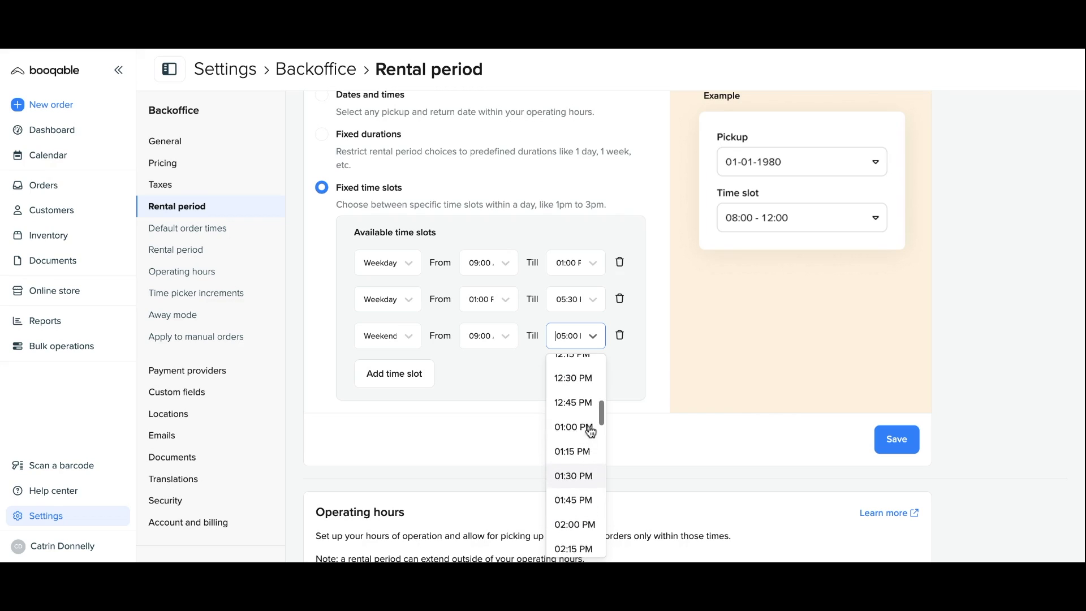
{"action": "left_click", "coordinate": [591, 378]}
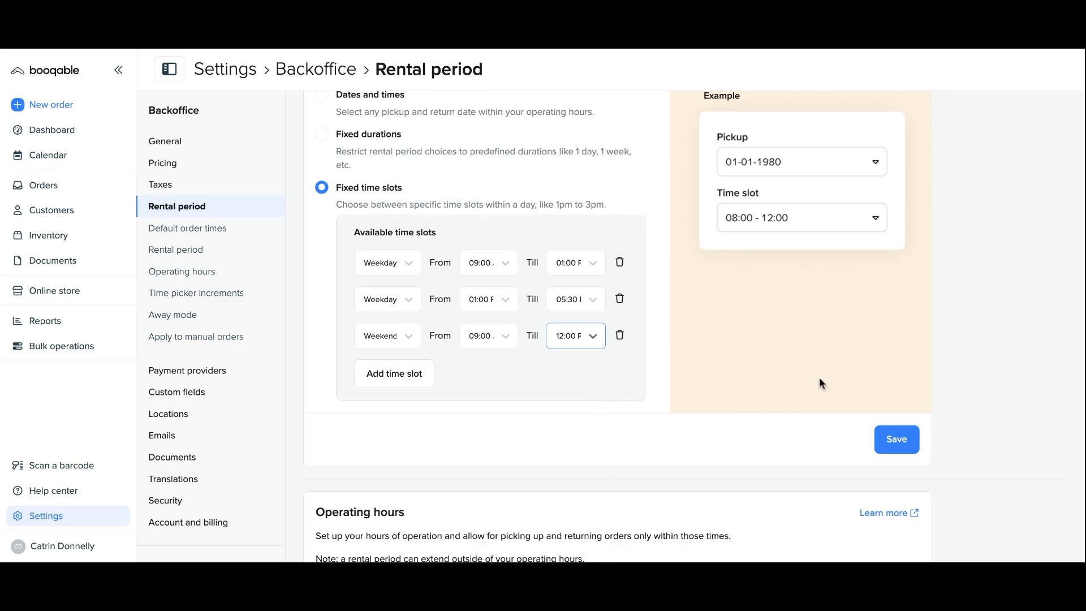
{"action": "left_click", "coordinate": [887, 448]}
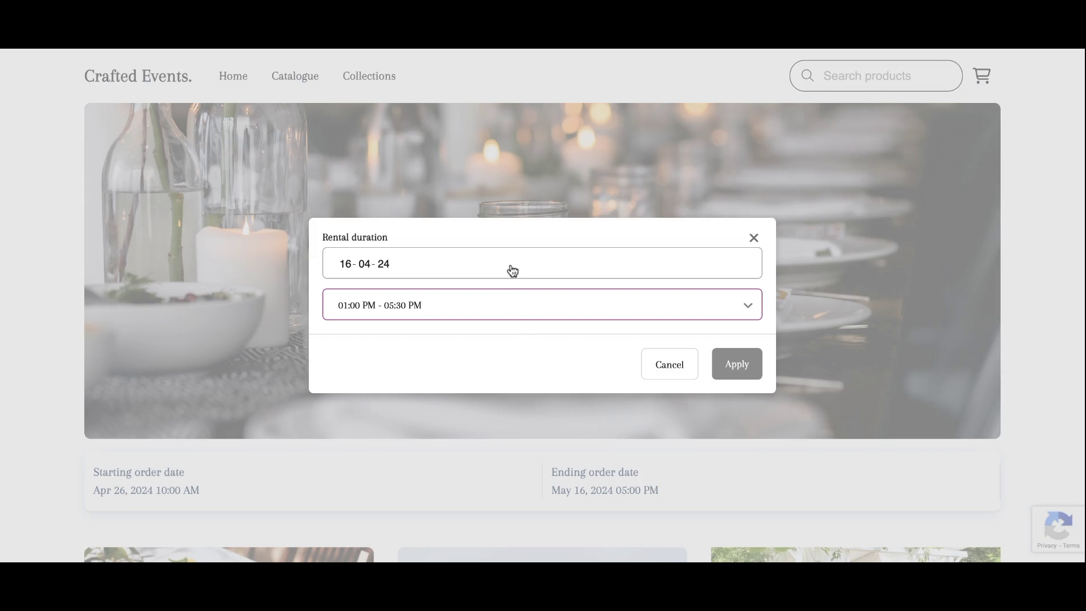
Pick 19 April and confirm both slots, 09:00 AM - 01:00 PM and 01:00 PM - 05:30 PM.
{"action": "left_click", "coordinate": [512, 271]}
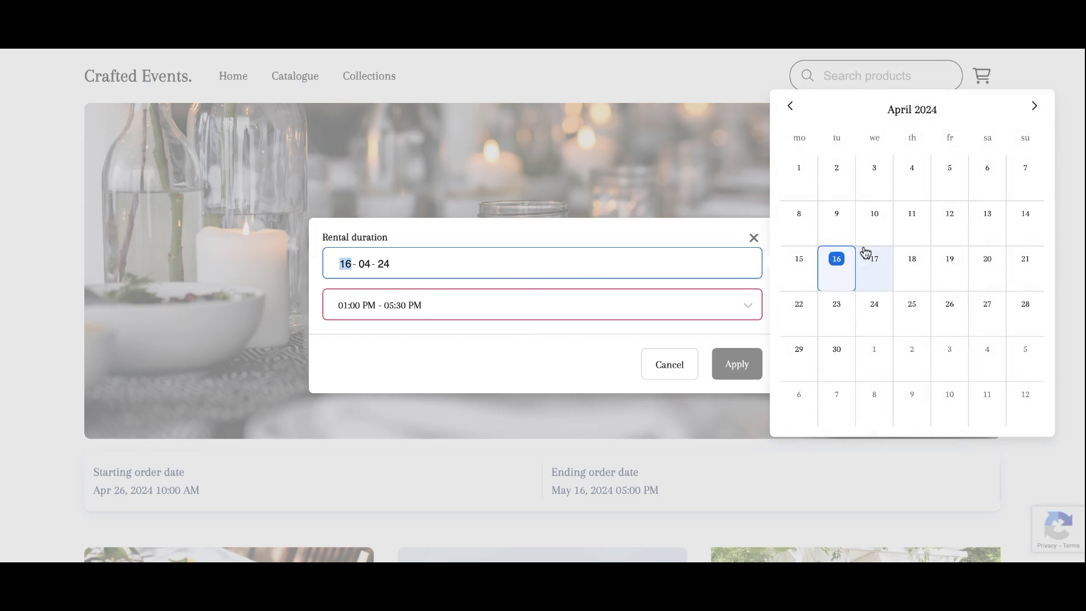
{"action": "left_click", "coordinate": [938, 264]}
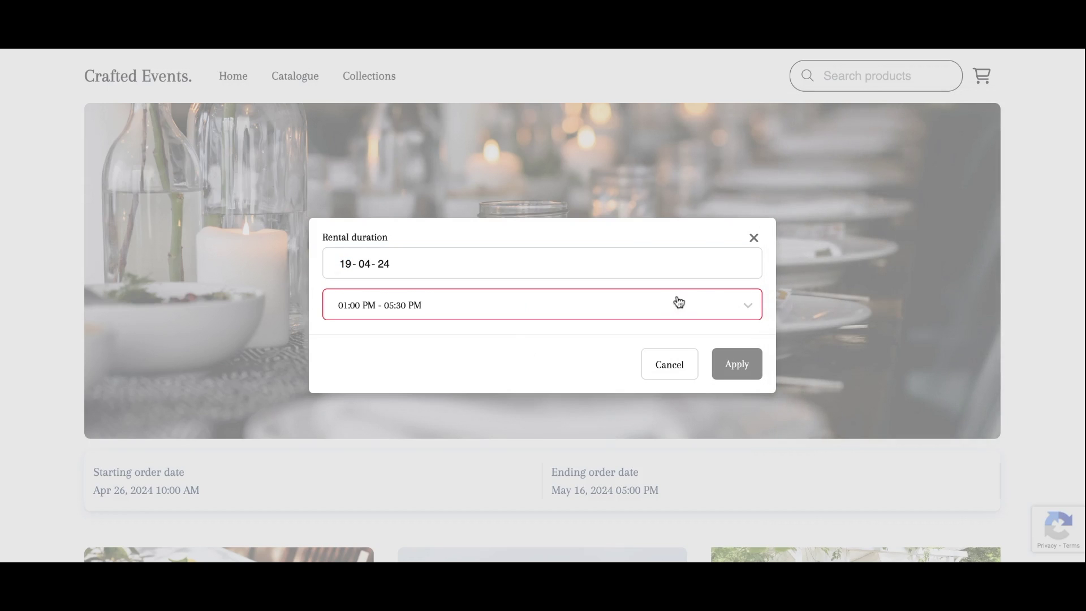
{"action": "left_click", "coordinate": [681, 301]}
{"action": "left_click", "coordinate": [686, 354]}
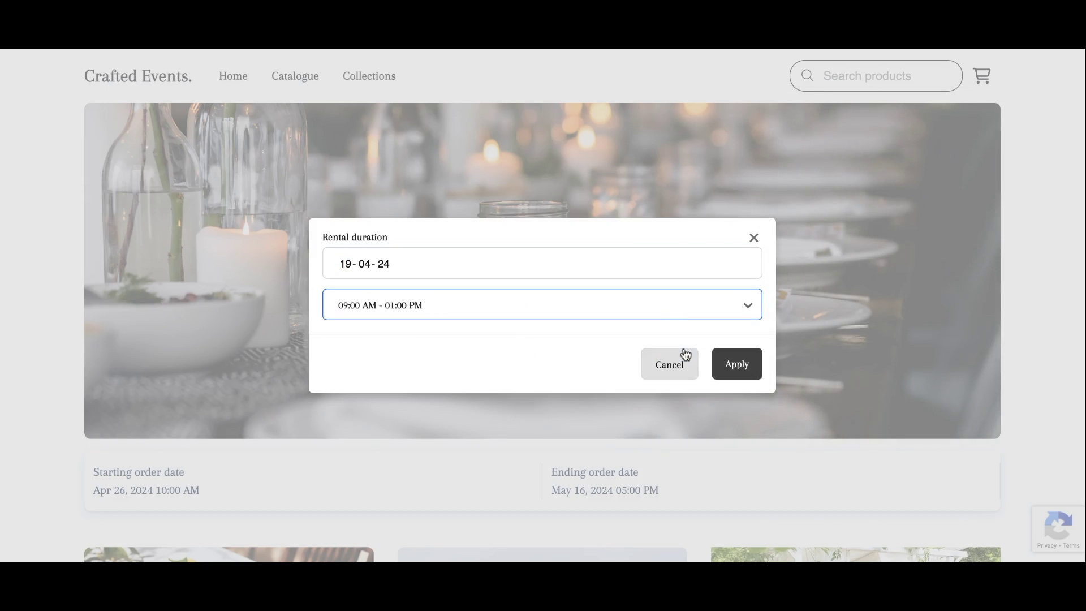
{"action": "left_click", "coordinate": [673, 310]}
{"action": "left_click", "coordinate": [690, 375]}
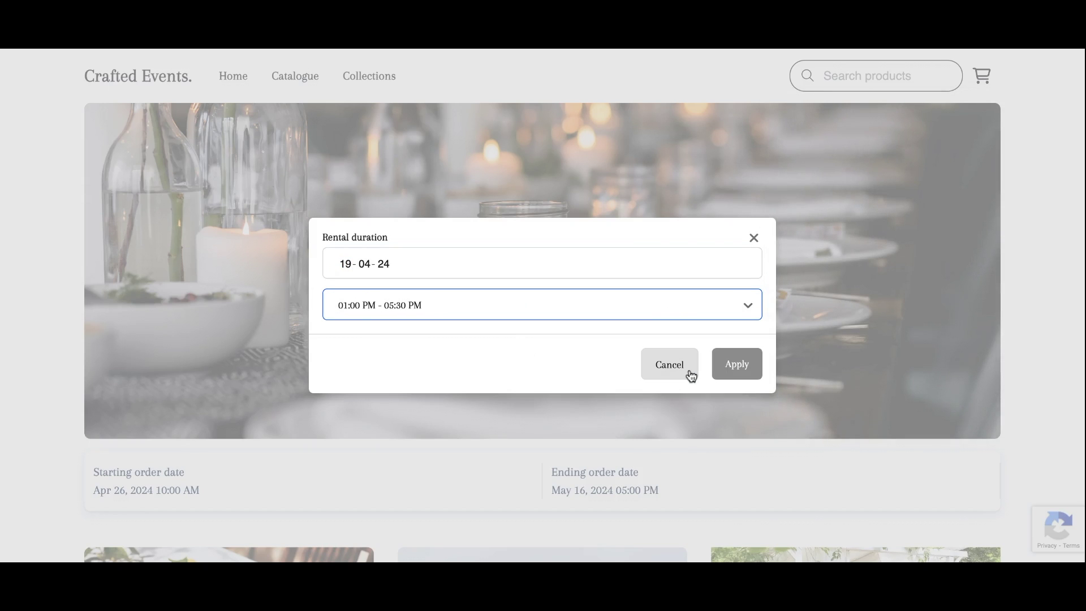
Check that Saturday 20 April offers only 09:00 AM - 12:00 PM, then pick a slot on 18 April.
{"action": "left_click", "coordinate": [639, 276]}
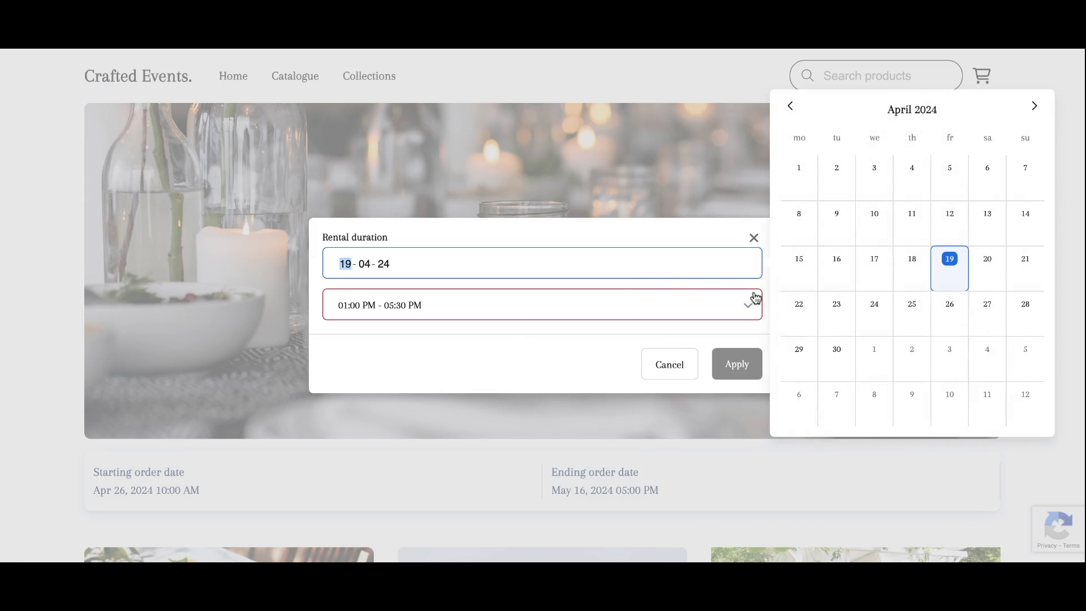
{"action": "left_click", "coordinate": [994, 278]}
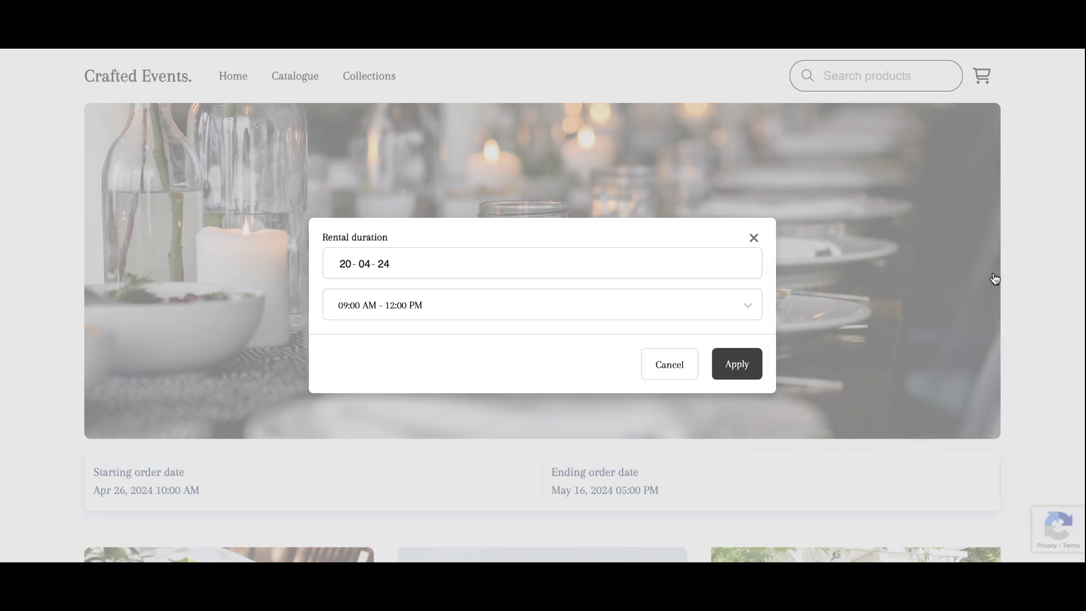
{"action": "left_click", "coordinate": [723, 309]}
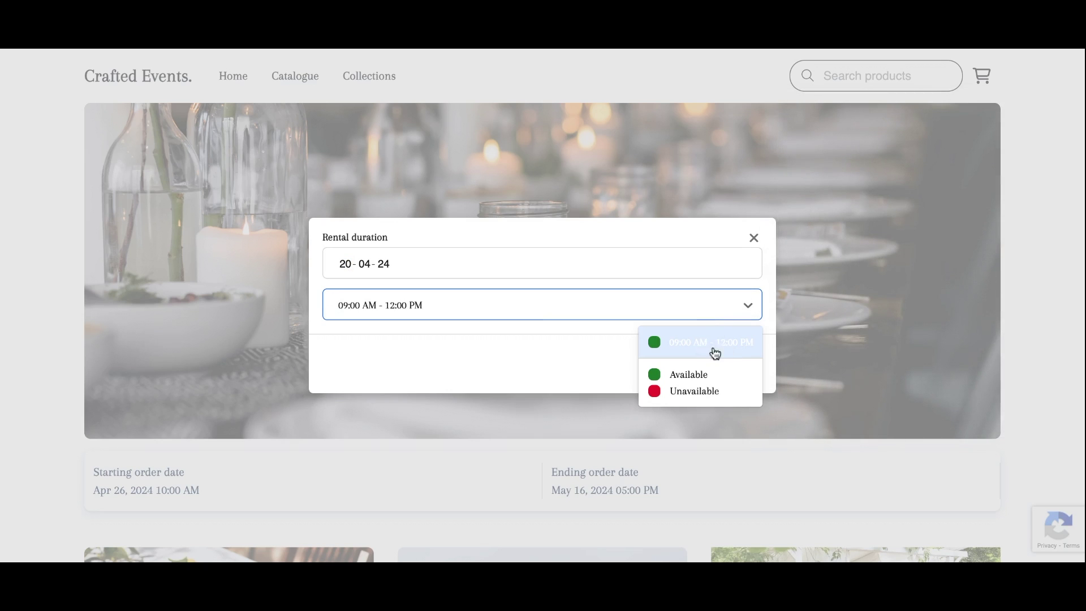
{"action": "left_click", "coordinate": [675, 270]}
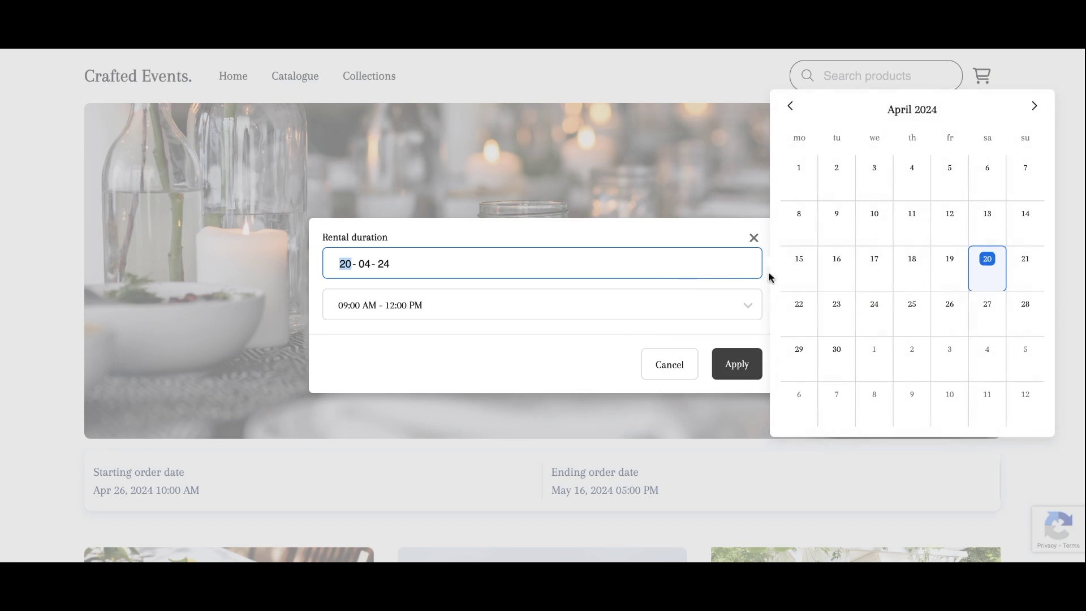
{"action": "left_click", "coordinate": [908, 281]}
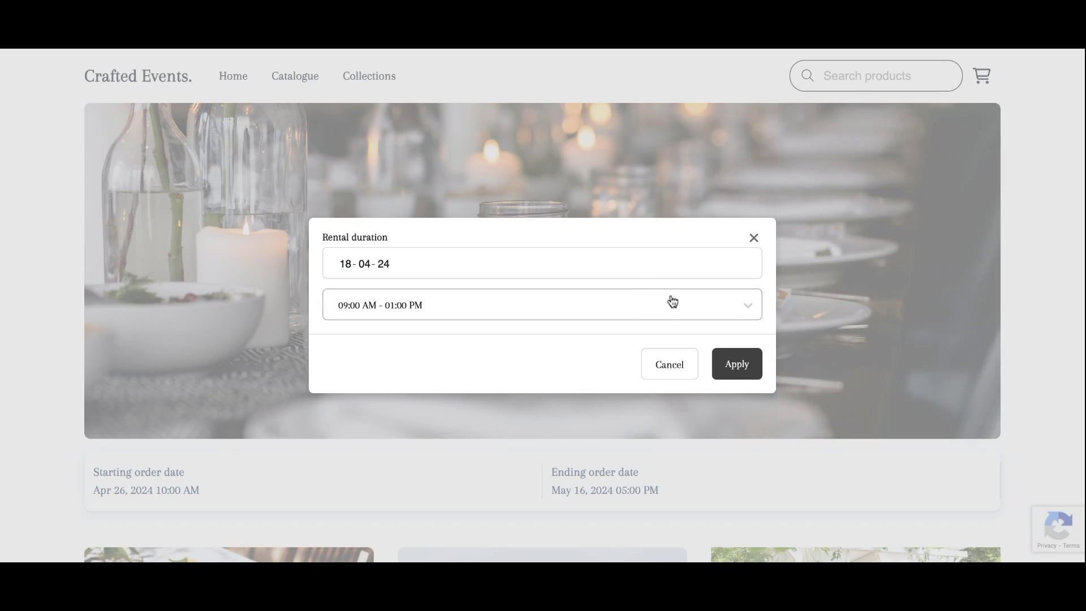
{"action": "left_click", "coordinate": [643, 307]}
{"action": "left_click", "coordinate": [669, 370]}
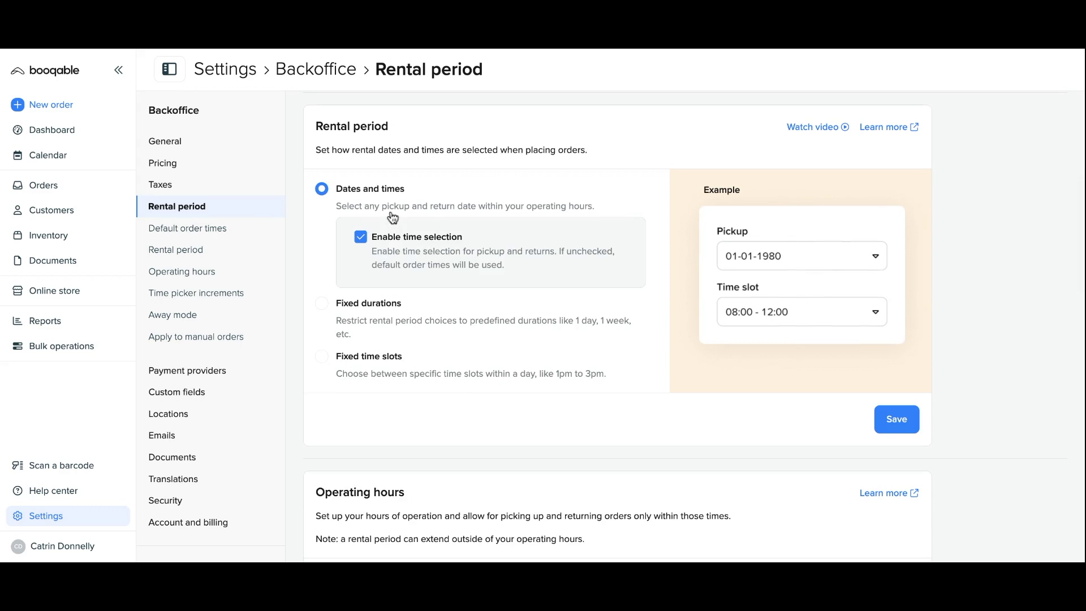
Save the Dates and times rental period, then uncheck Enable time selection and save again.
{"action": "left_click", "coordinate": [888, 420]}
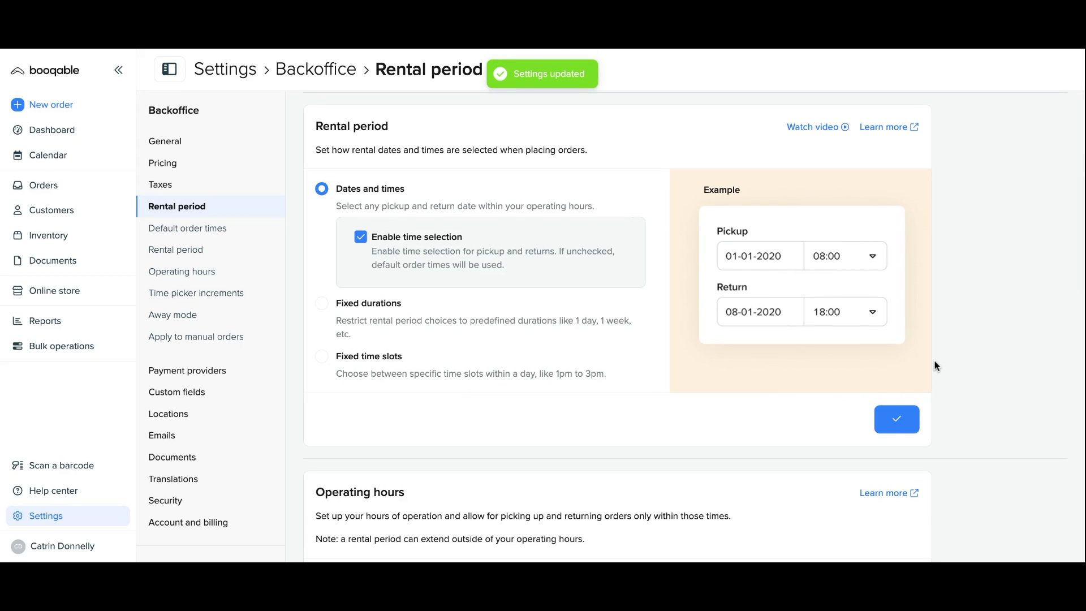
{"action": "scroll", "coordinate": [935, 366], "scroll_direction": "up", "scroll_amount": 6}
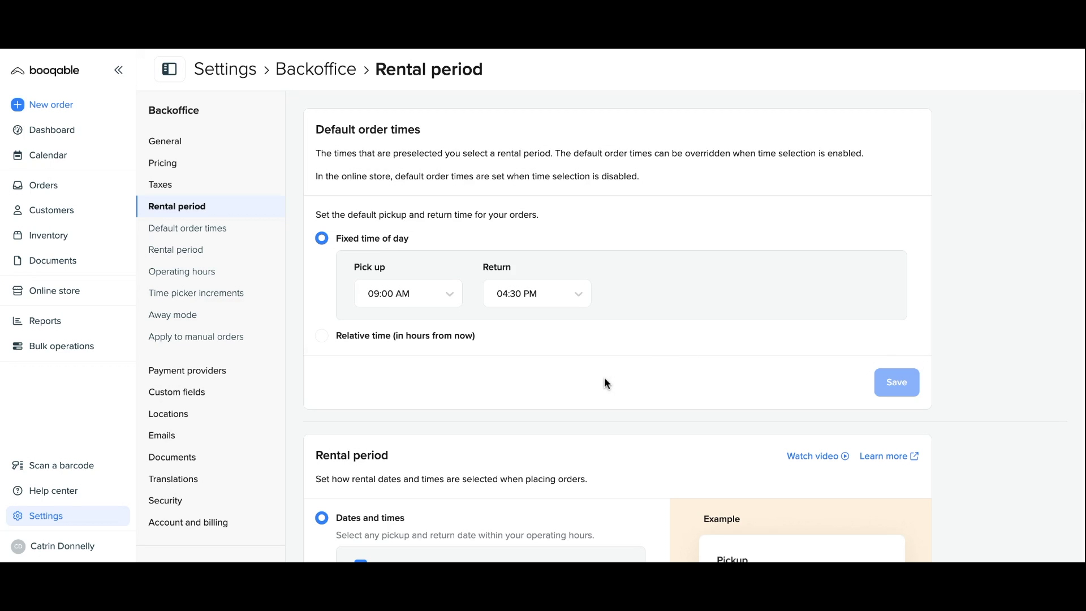
{"action": "scroll", "coordinate": [604, 379], "scroll_direction": "down", "scroll_amount": 5}
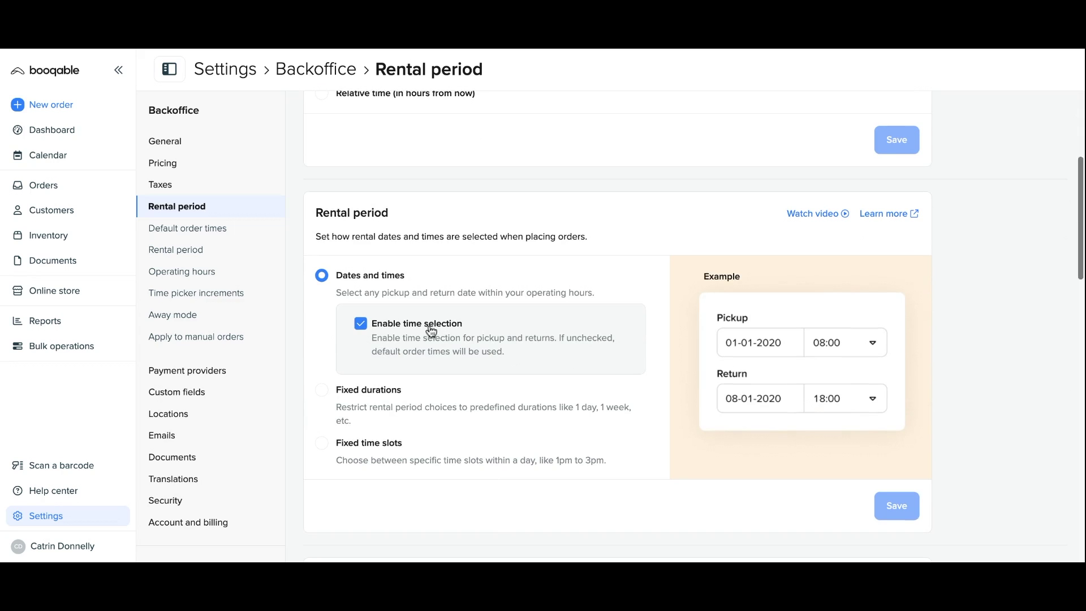
{"action": "left_click", "coordinate": [423, 331]}
{"action": "left_click", "coordinate": [896, 505]}
Set default order times to pick up 09:00 AM and return 05:30 PM, and save.
{"action": "scroll", "coordinate": [611, 348], "scroll_direction": "up", "scroll_amount": 4}
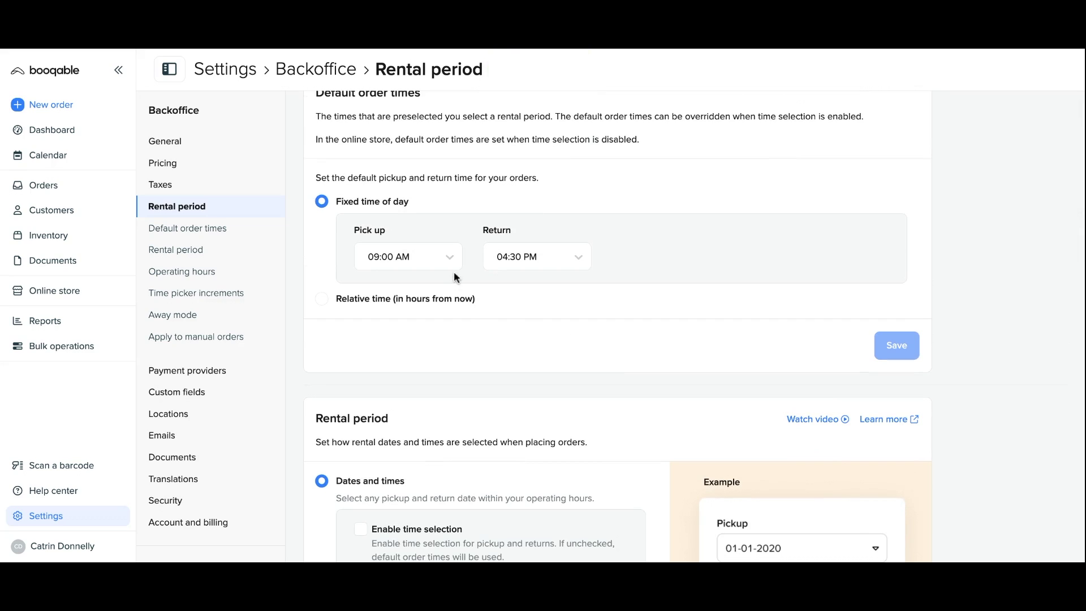
{"action": "left_click", "coordinate": [444, 266]}
{"action": "left_click", "coordinate": [440, 294]}
{"action": "left_click", "coordinate": [540, 264]}
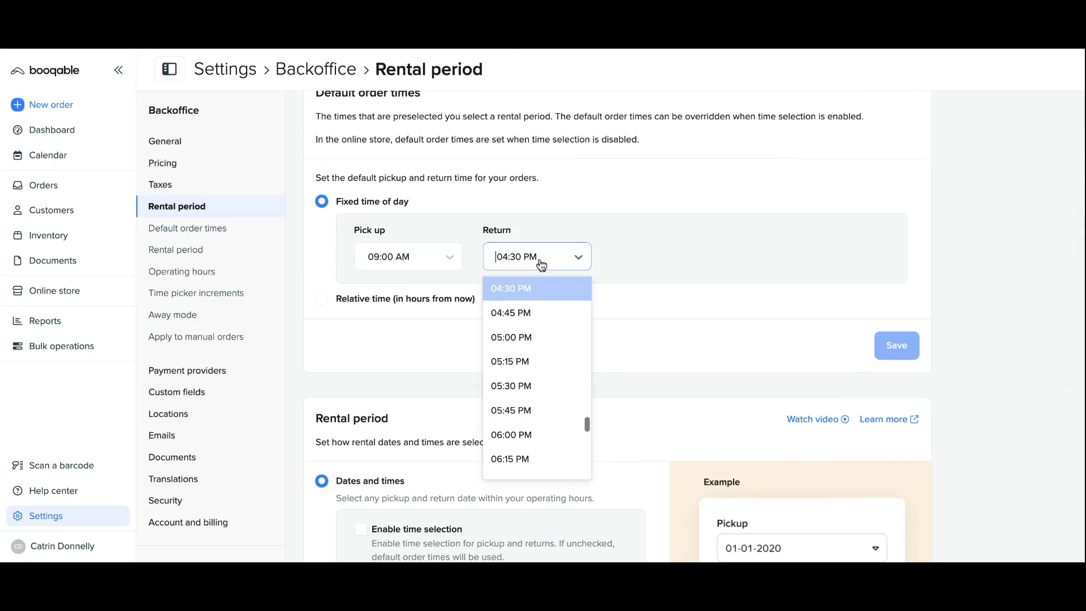
{"action": "left_click", "coordinate": [538, 390]}
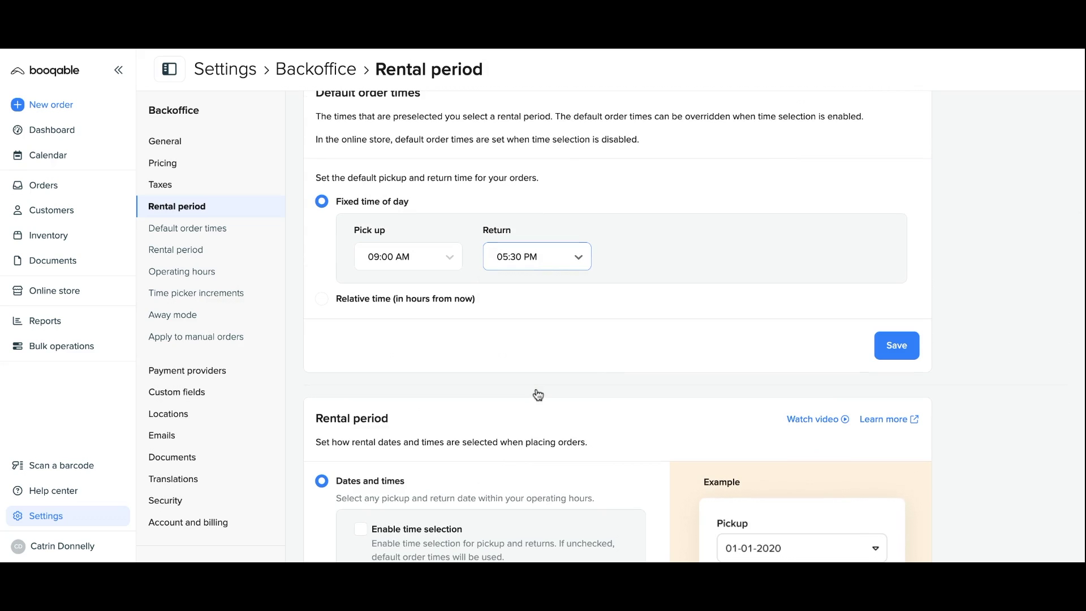
{"action": "left_click", "coordinate": [913, 339]}
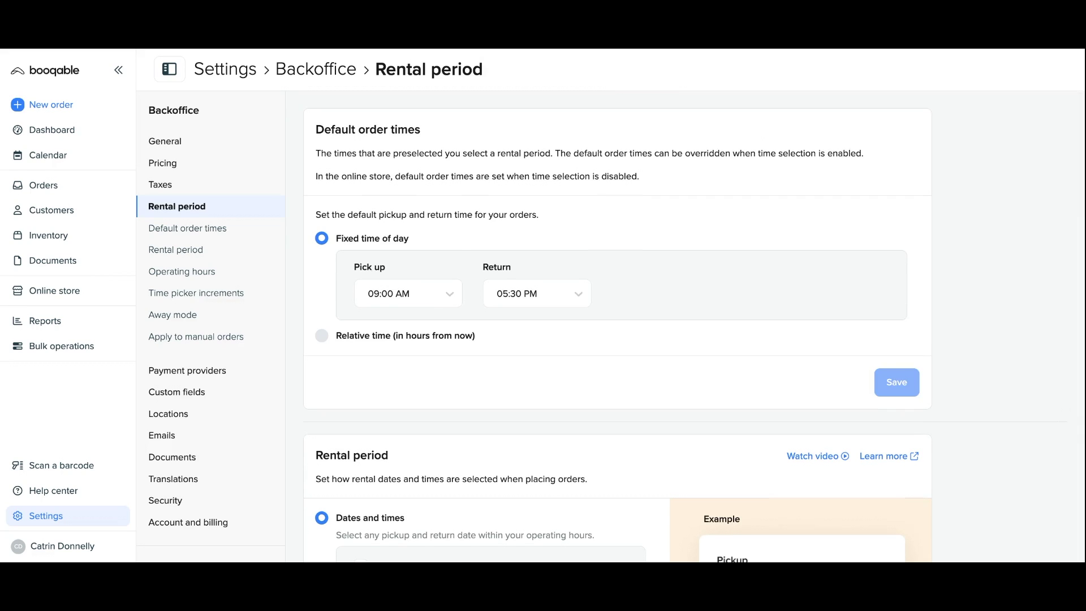
Try Relative time for default order times, then revert to Fixed time of day.
{"action": "left_click", "coordinate": [321, 335]}
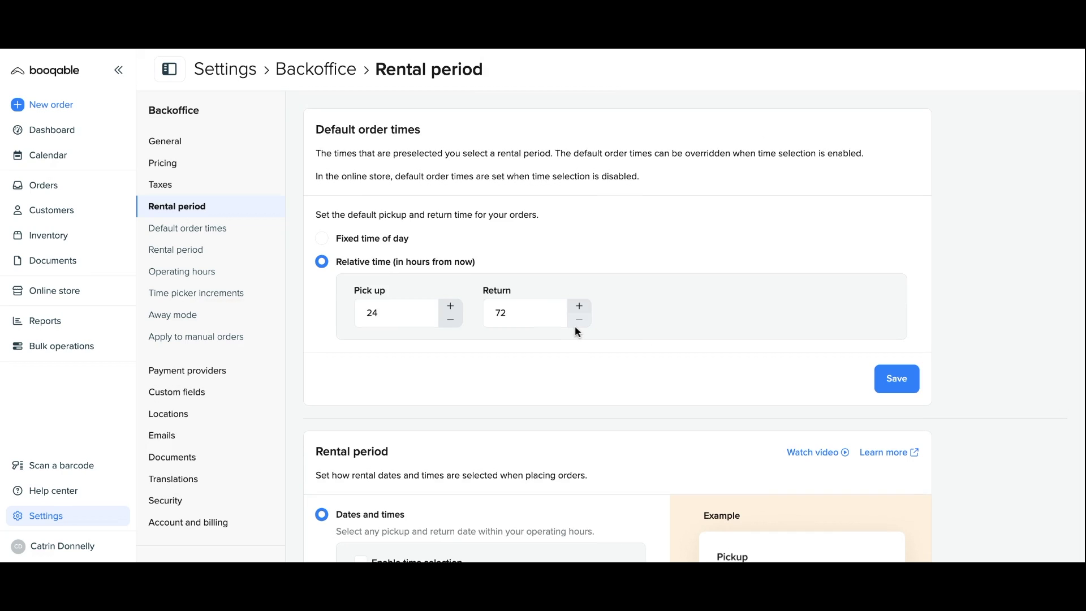
{"action": "left_click", "coordinate": [396, 240]}
{"action": "left_click", "coordinate": [898, 383]}
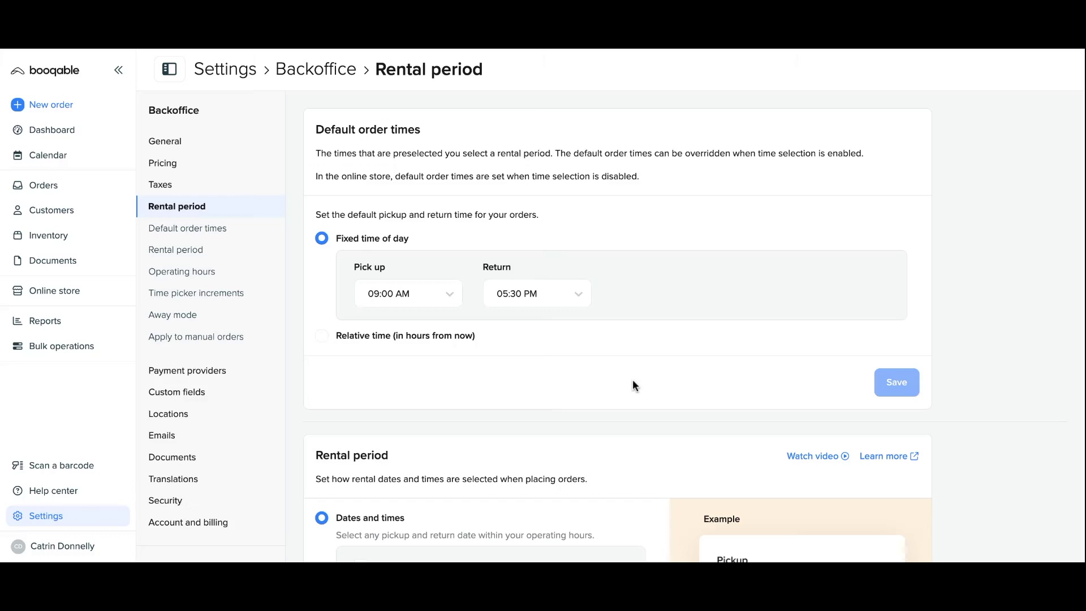
{"action": "scroll", "coordinate": [633, 383], "scroll_direction": "down", "scroll_amount": 7}
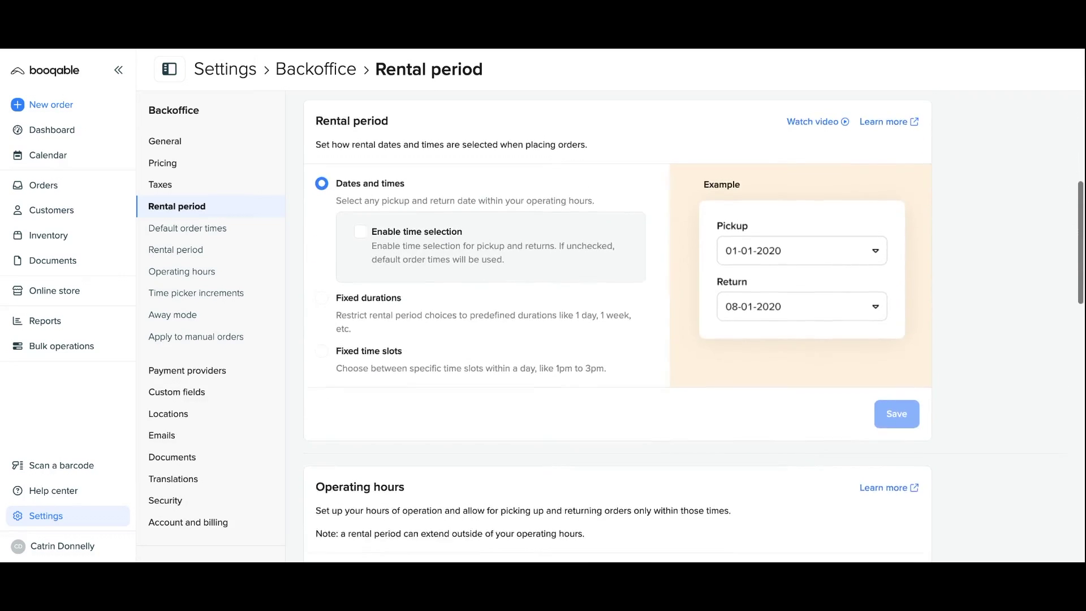
Enable operating hours and add a Weekend row at 09:00 AM–05:00 PM, then save.
{"action": "scroll", "coordinate": [376, 268], "scroll_direction": "down", "scroll_amount": 4}
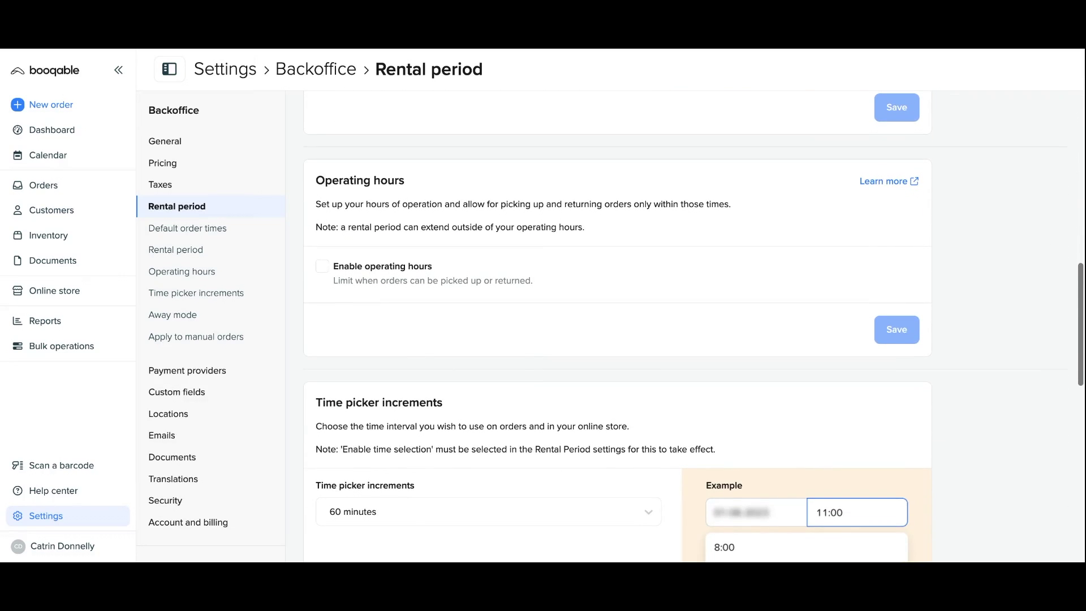
{"action": "left_click", "coordinate": [377, 268]}
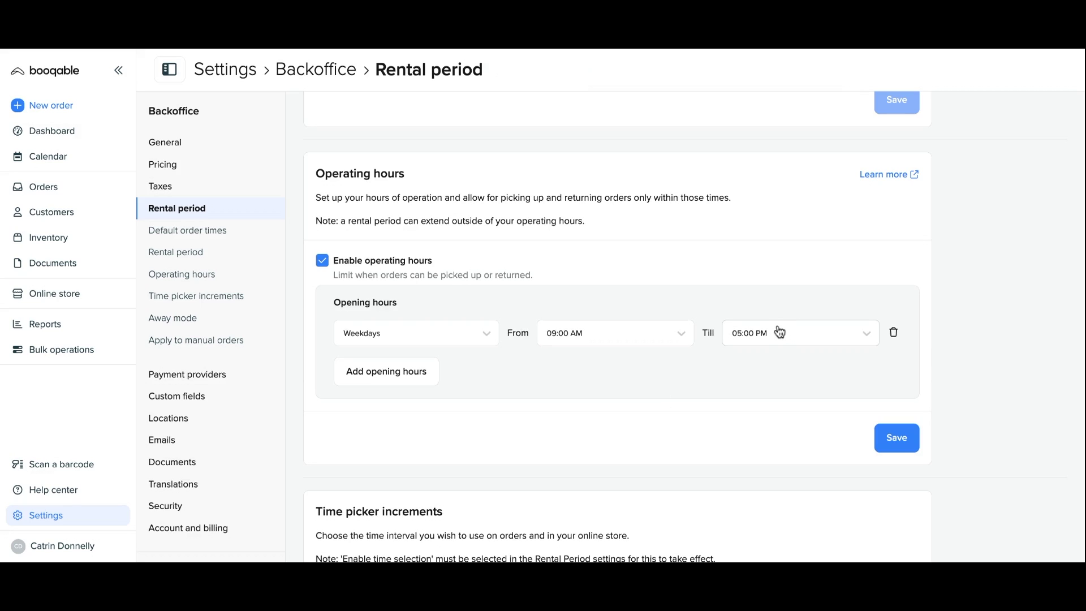
{"action": "left_click", "coordinate": [364, 387]}
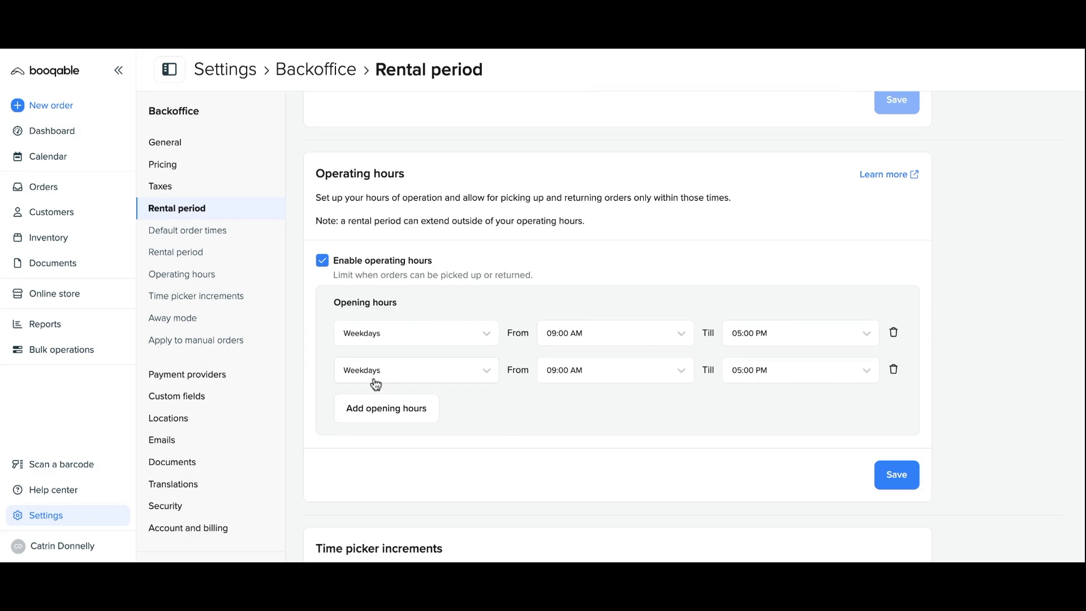
{"action": "left_click", "coordinate": [376, 378]}
{"action": "left_click", "coordinate": [378, 385]}
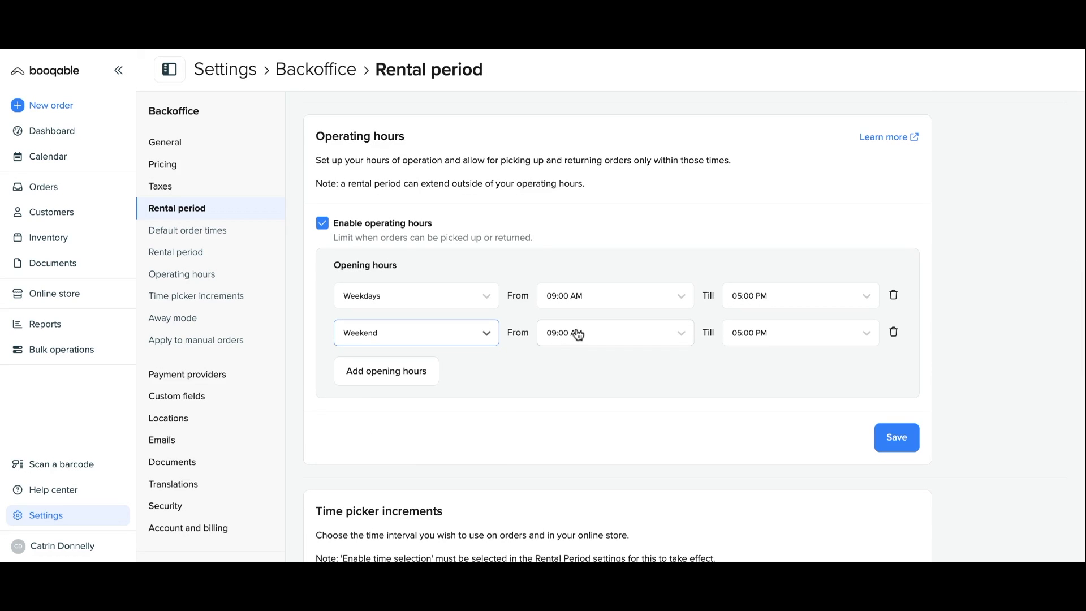
{"action": "left_click", "coordinate": [898, 435]}
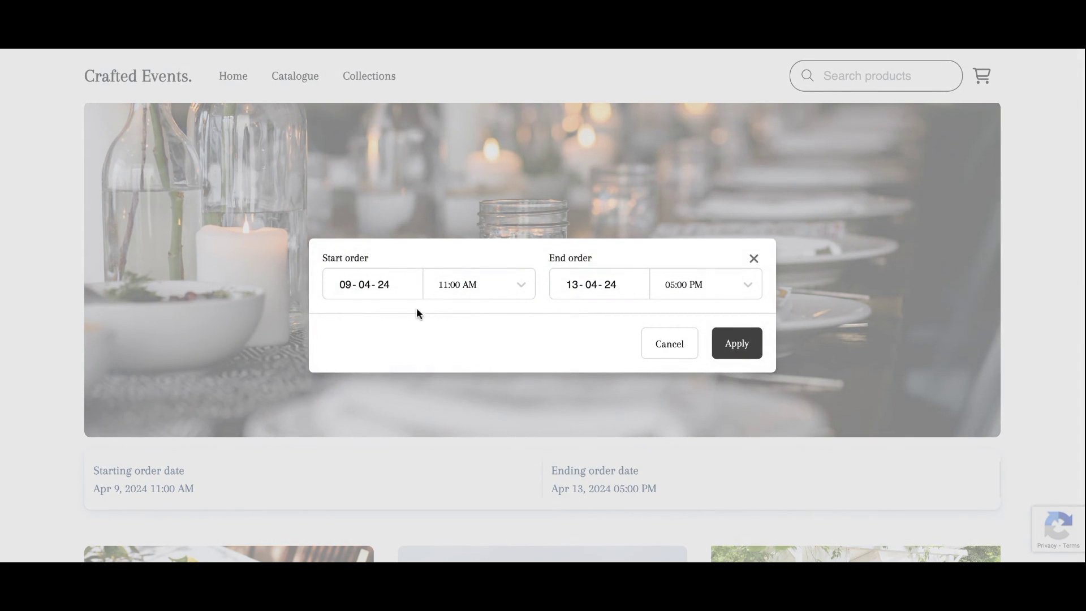
In the store picker, choose 23 April 11:00 AM to 3 May 05:00 PM.
{"action": "left_click", "coordinate": [401, 295]}
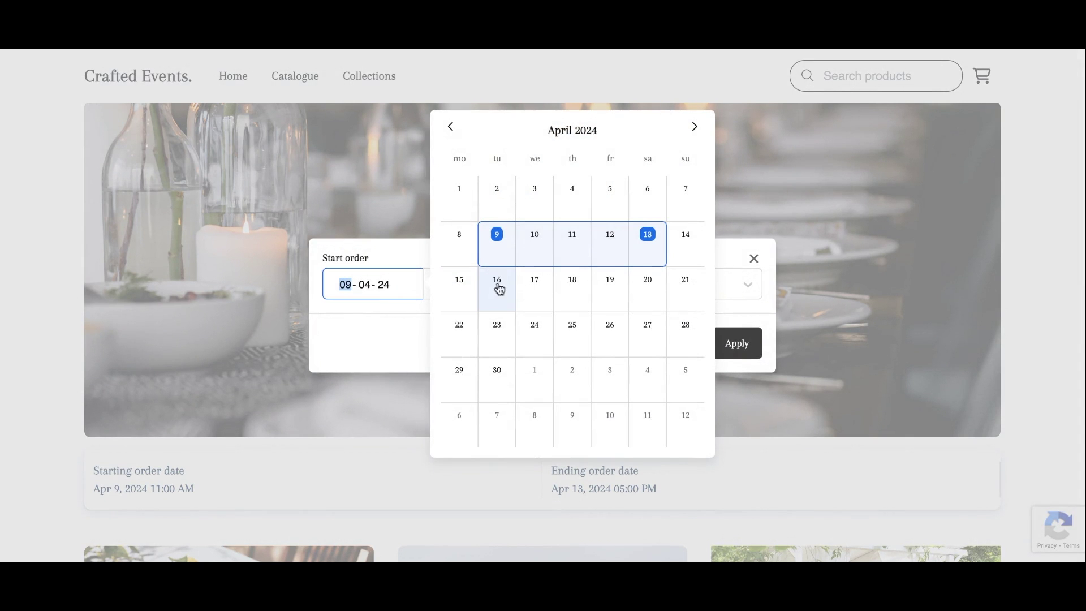
{"action": "left_click", "coordinate": [496, 351]}
{"action": "left_click", "coordinate": [476, 368]}
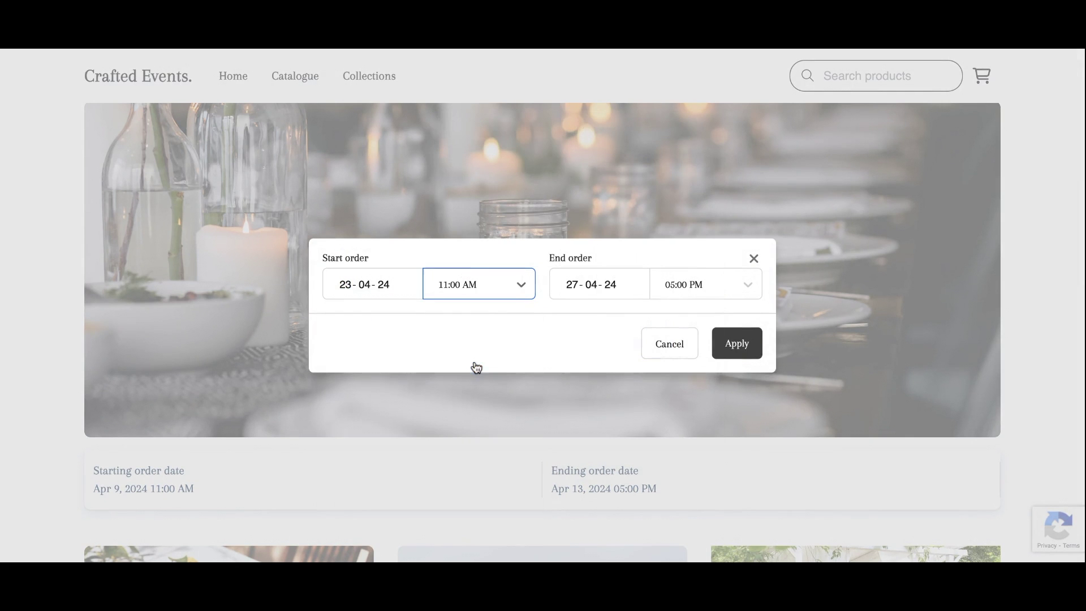
{"action": "left_click", "coordinate": [567, 284]}
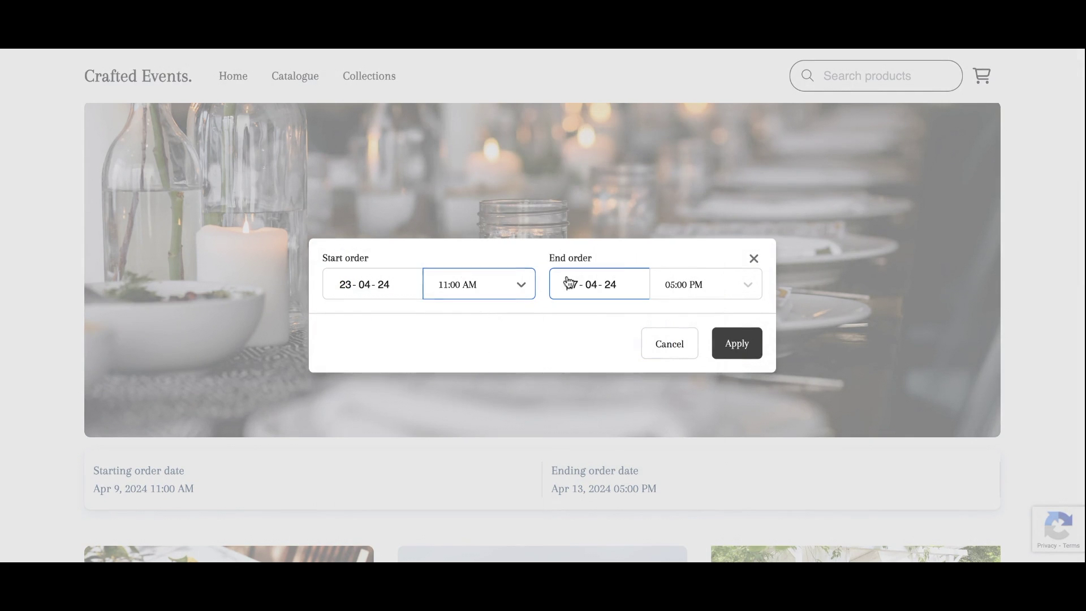
{"action": "left_click", "coordinate": [844, 387]}
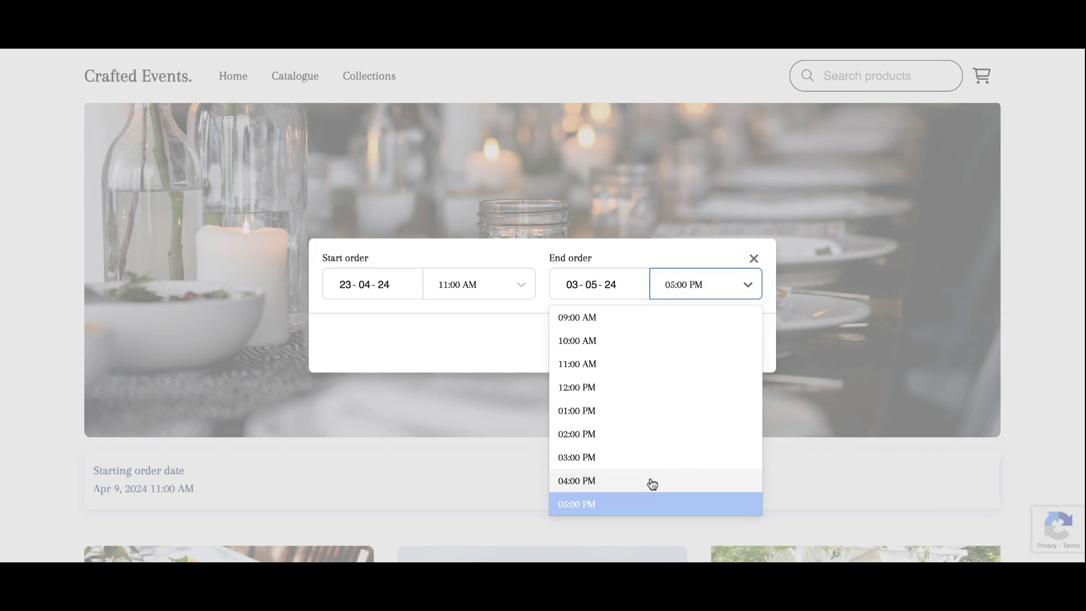
{"action": "left_click", "coordinate": [644, 504]}
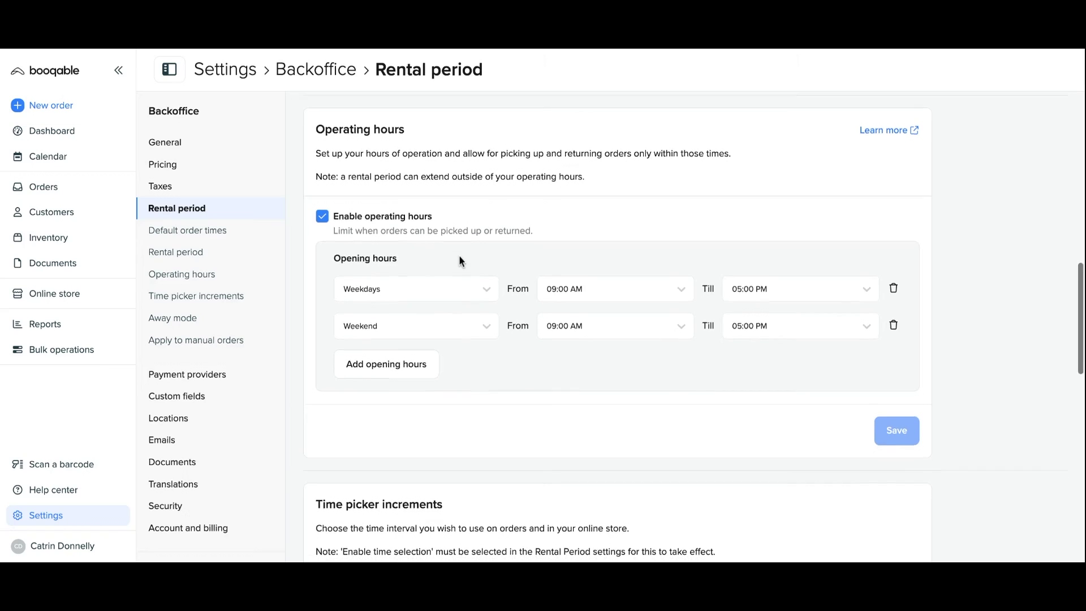
{"action": "scroll", "coordinate": [460, 257], "scroll_direction": "down", "scroll_amount": 6}
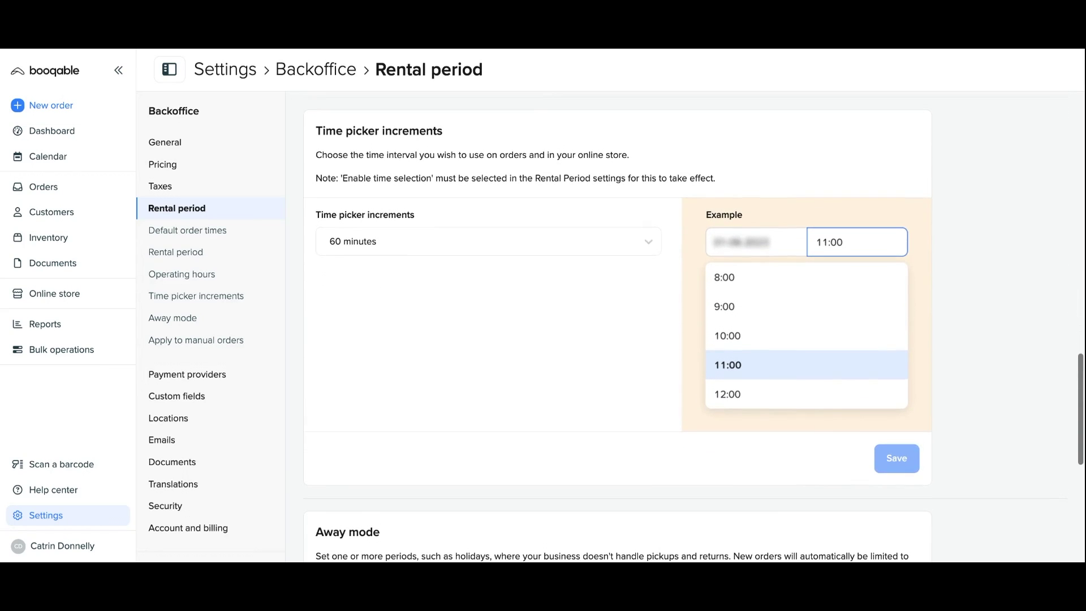
{"action": "left_click", "coordinate": [488, 241]}
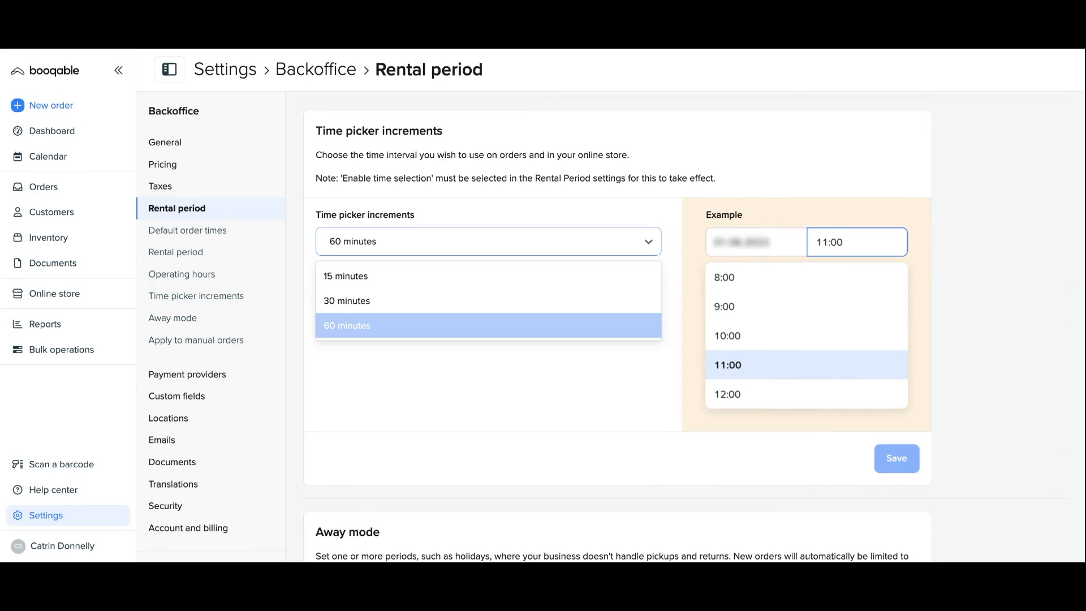
{"action": "left_click", "coordinate": [451, 300]}
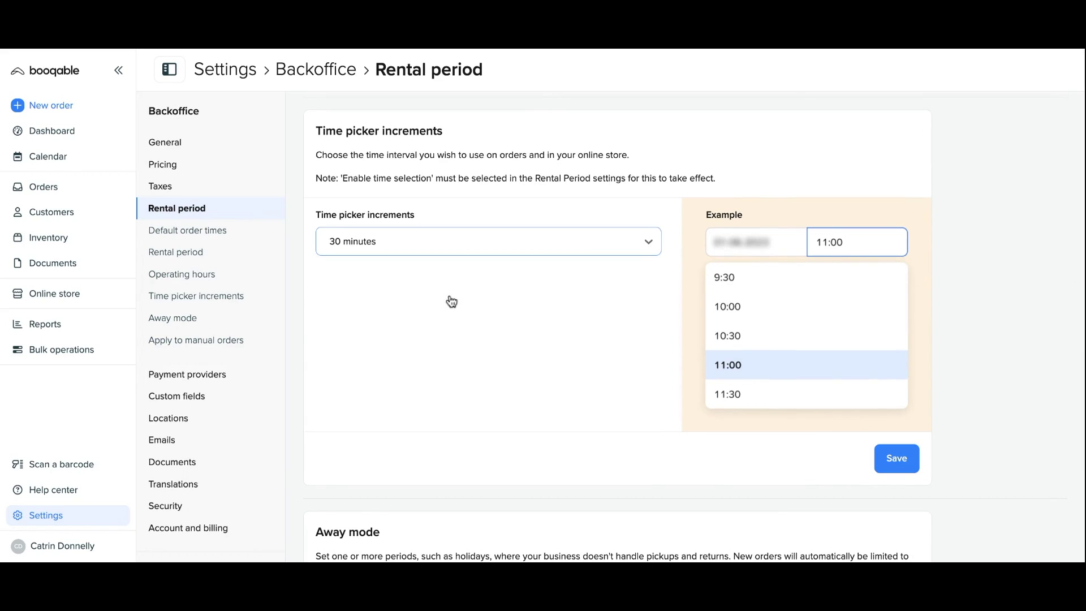
{"action": "left_click", "coordinate": [448, 250]}
{"action": "left_click", "coordinate": [450, 280]}
{"action": "left_click", "coordinate": [439, 253]}
{"action": "left_click", "coordinate": [437, 326]}
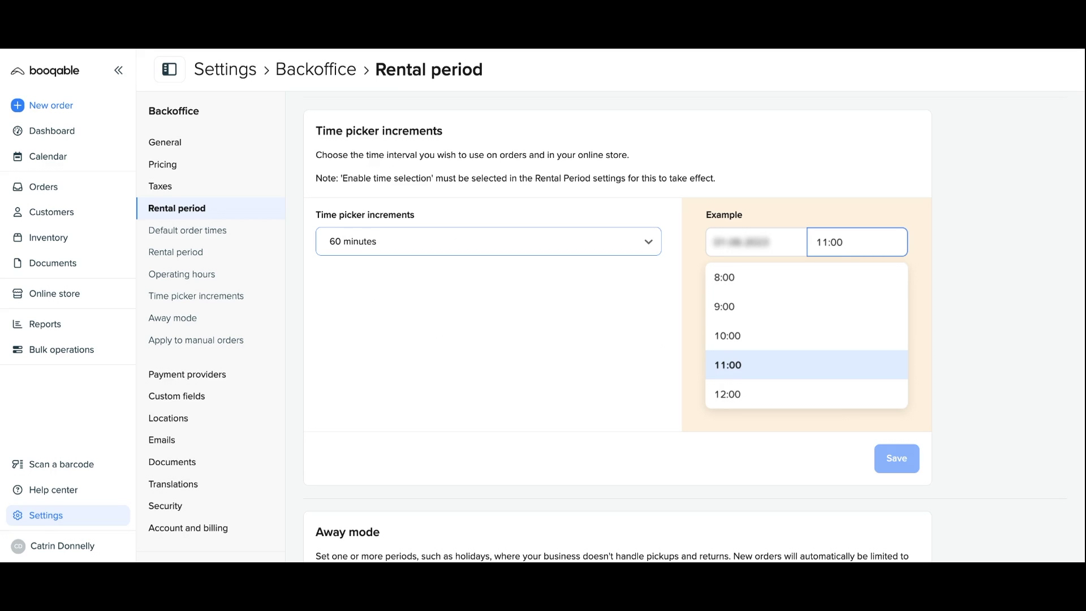
{"action": "scroll", "coordinate": [773, 421], "scroll_direction": "down", "scroll_amount": 5}
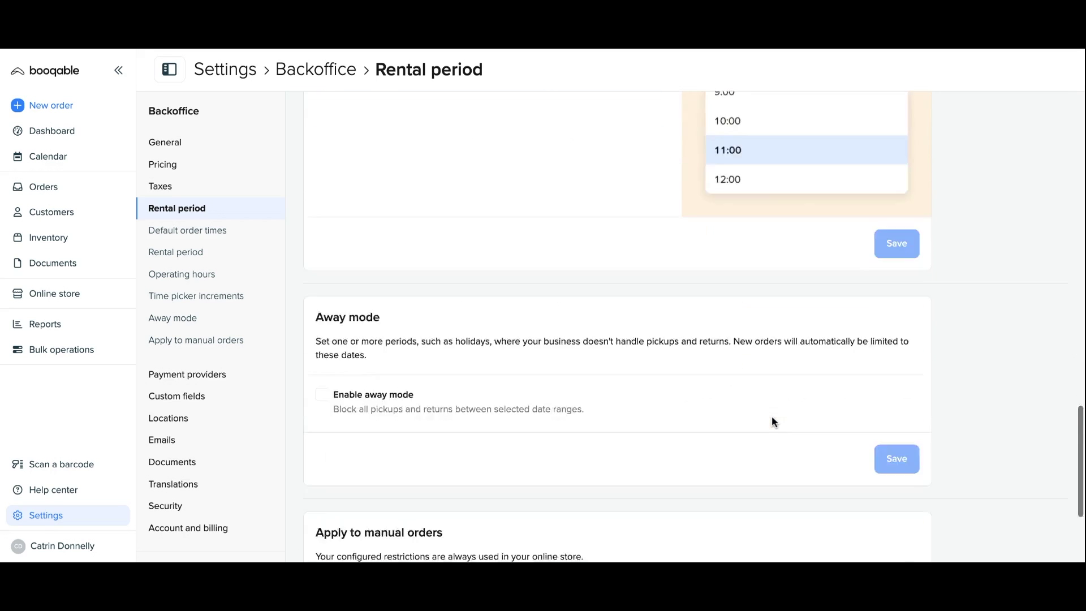
Enable away mode and block 1 December 2024 to 1 January 2025, then save.
{"action": "scroll", "coordinate": [771, 421], "scroll_direction": "down", "scroll_amount": 1}
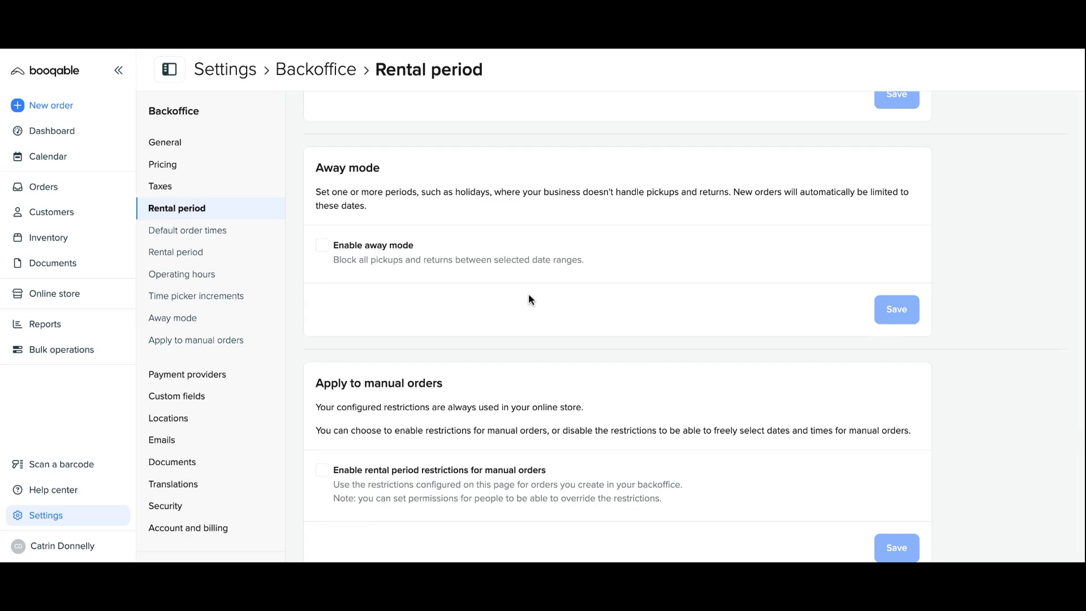
{"action": "left_click", "coordinate": [368, 248]}
{"action": "left_click", "coordinate": [368, 319]}
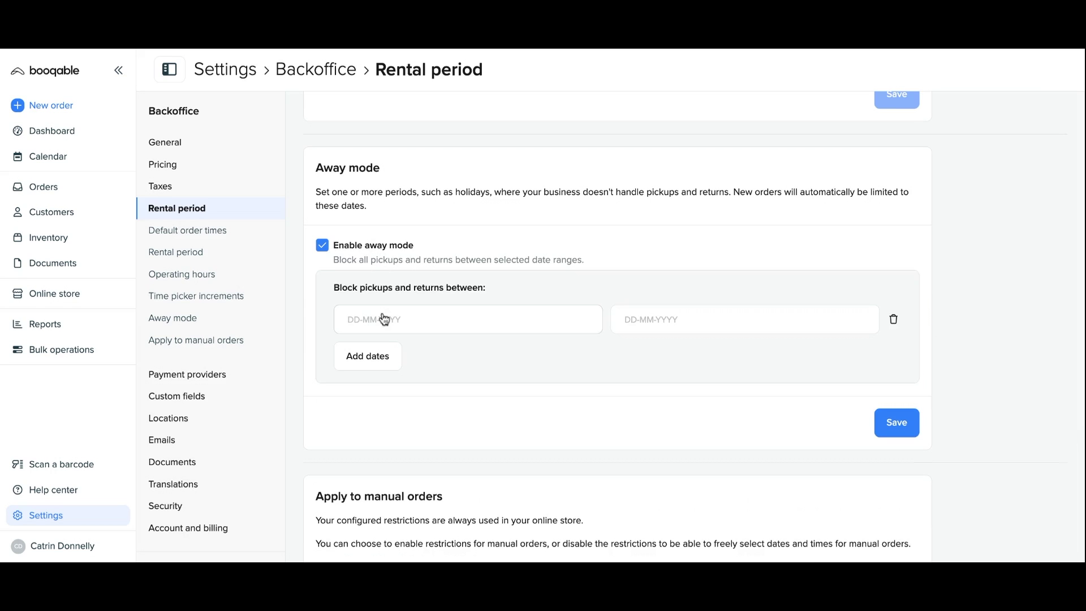
{"action": "left_click", "coordinate": [386, 323]}
{"action": "left_click", "coordinate": [558, 86]}
{"action": "left_click", "coordinate": [558, 86]}
{"action": "left_click", "coordinate": [559, 86]}
{"action": "left_click", "coordinate": [559, 86]}
{"action": "left_click", "coordinate": [559, 87]}
{"action": "left_click", "coordinate": [558, 86]}
{"action": "left_click", "coordinate": [559, 86]}
{"action": "left_click", "coordinate": [559, 87]}
{"action": "left_click", "coordinate": [557, 85]}
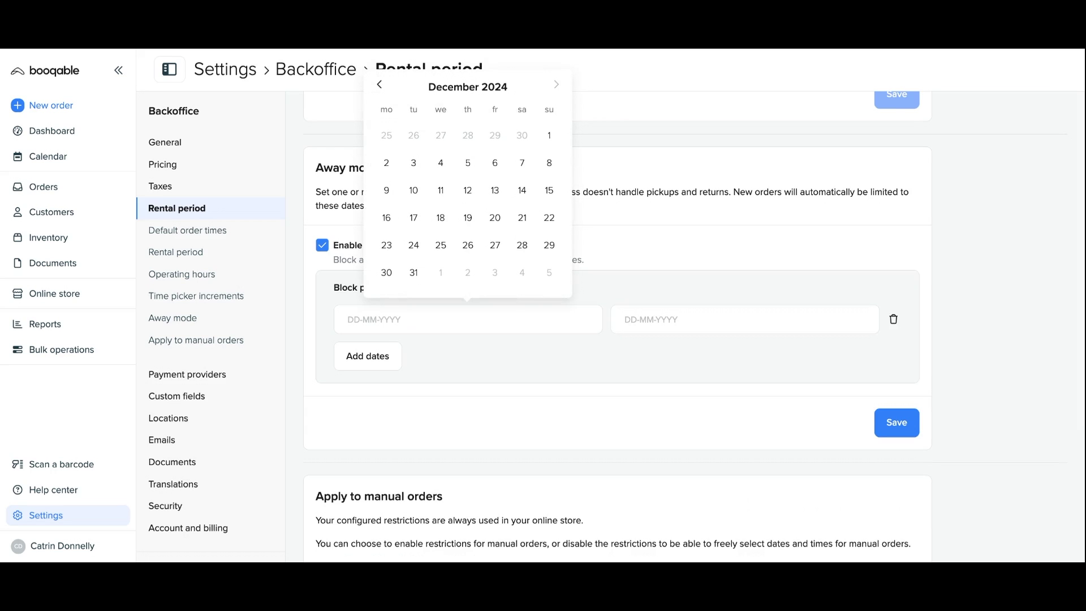
{"action": "left_click", "coordinate": [551, 136]}
{"action": "left_click", "coordinate": [628, 323]}
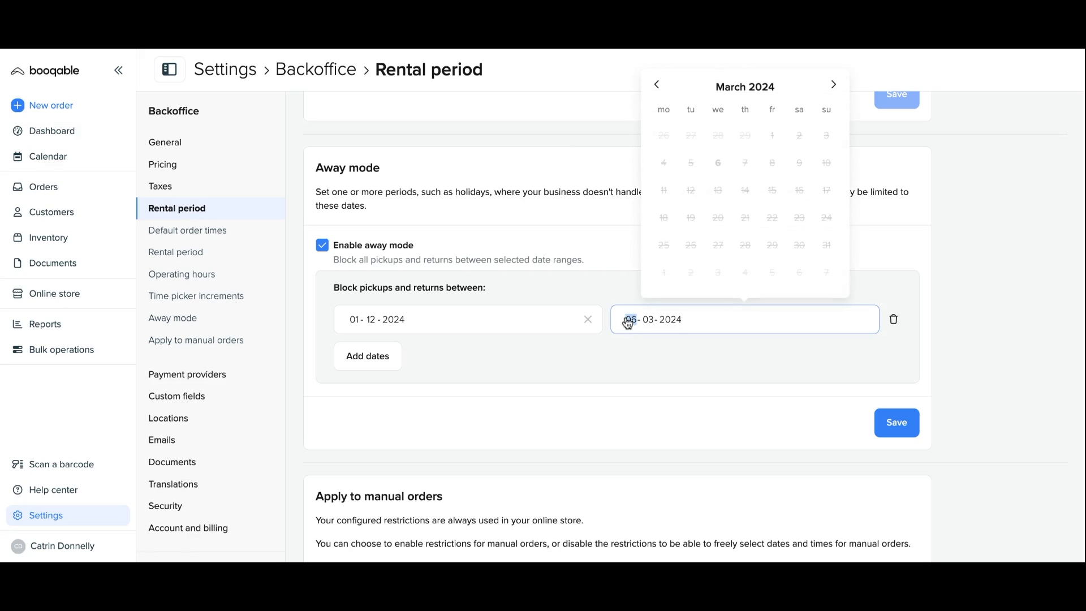
{"action": "left_click", "coordinate": [834, 86]}
{"action": "left_click", "coordinate": [833, 86]}
{"action": "left_click", "coordinate": [834, 86]}
{"action": "left_click", "coordinate": [834, 86]}
{"action": "left_click", "coordinate": [834, 86]}
{"action": "left_click", "coordinate": [834, 86]}
{"action": "left_click", "coordinate": [833, 86]}
{"action": "left_click", "coordinate": [834, 86]}
{"action": "left_click", "coordinate": [834, 86]}
{"action": "left_click", "coordinate": [833, 86]}
{"action": "left_click", "coordinate": [718, 137]}
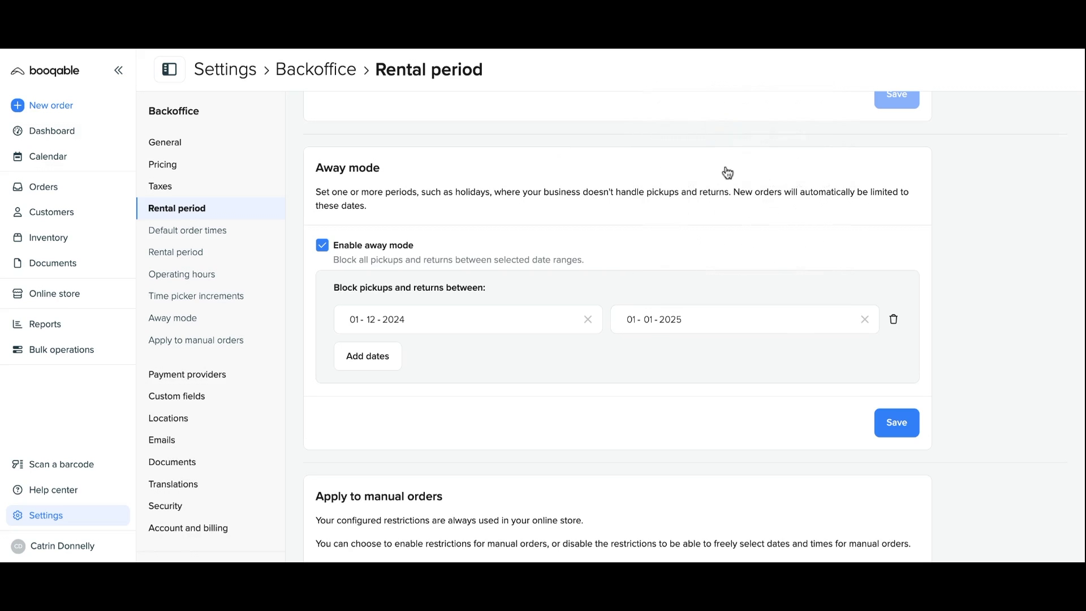
{"action": "left_click", "coordinate": [886, 425]}
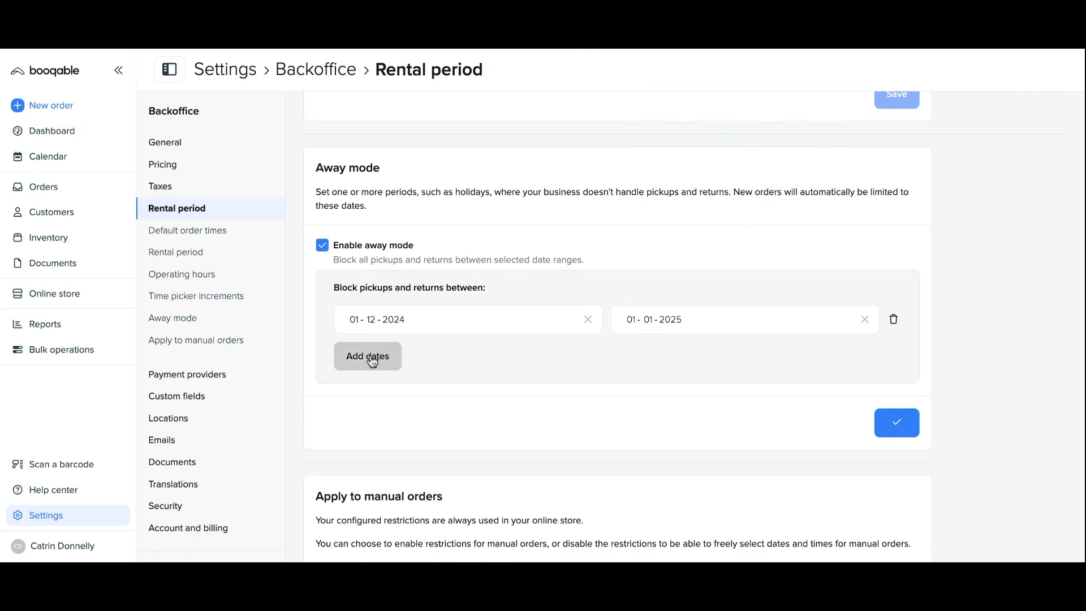
Add a second blocked range from 6 to 7 March 2024 and save.
{"action": "left_click", "coordinate": [368, 356]}
{"action": "left_click", "coordinate": [368, 356]}
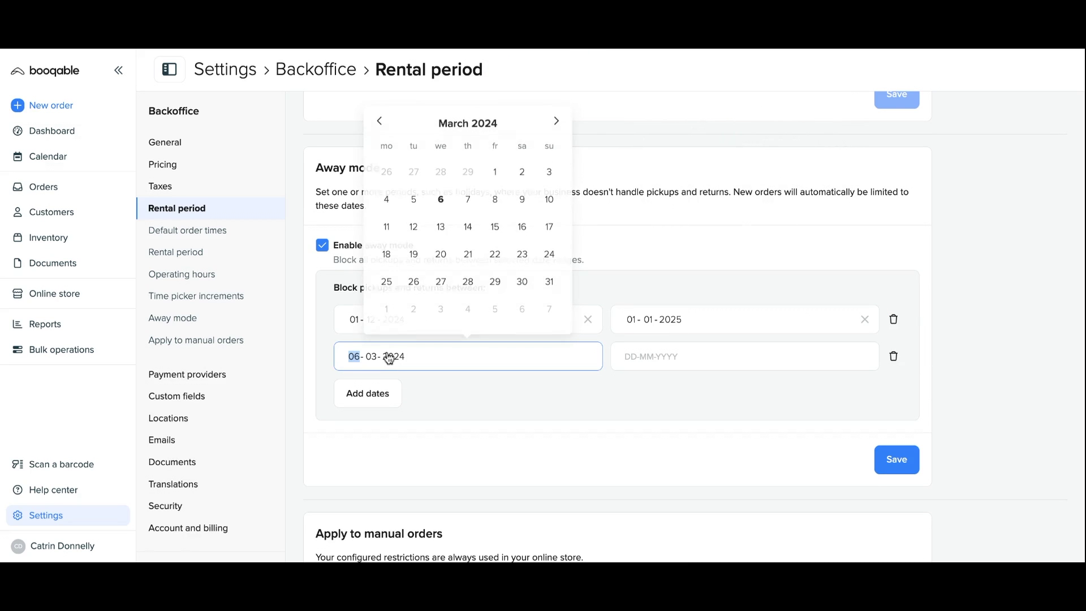
{"action": "left_click", "coordinate": [441, 200]}
{"action": "left_click", "coordinate": [653, 368]}
{"action": "left_click", "coordinate": [745, 205]}
{"action": "left_click", "coordinate": [890, 465]}
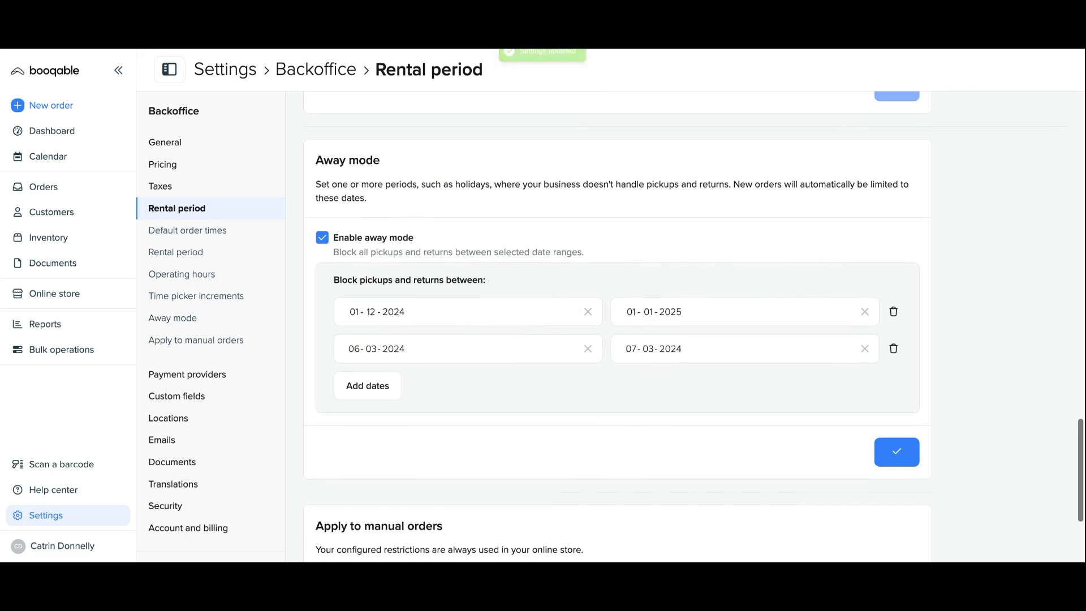
Enable rental period restrictions for manual orders and save.
{"action": "scroll", "coordinate": [617, 317], "scroll_direction": "down", "scroll_amount": 3}
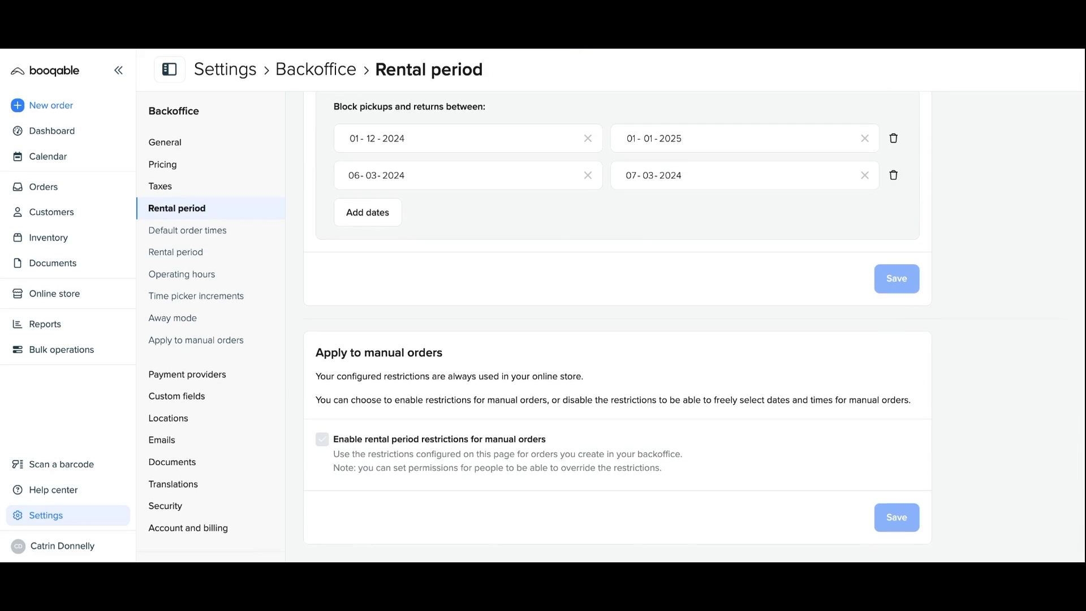
{"action": "left_click", "coordinate": [436, 448]}
{"action": "left_click", "coordinate": [436, 450]}
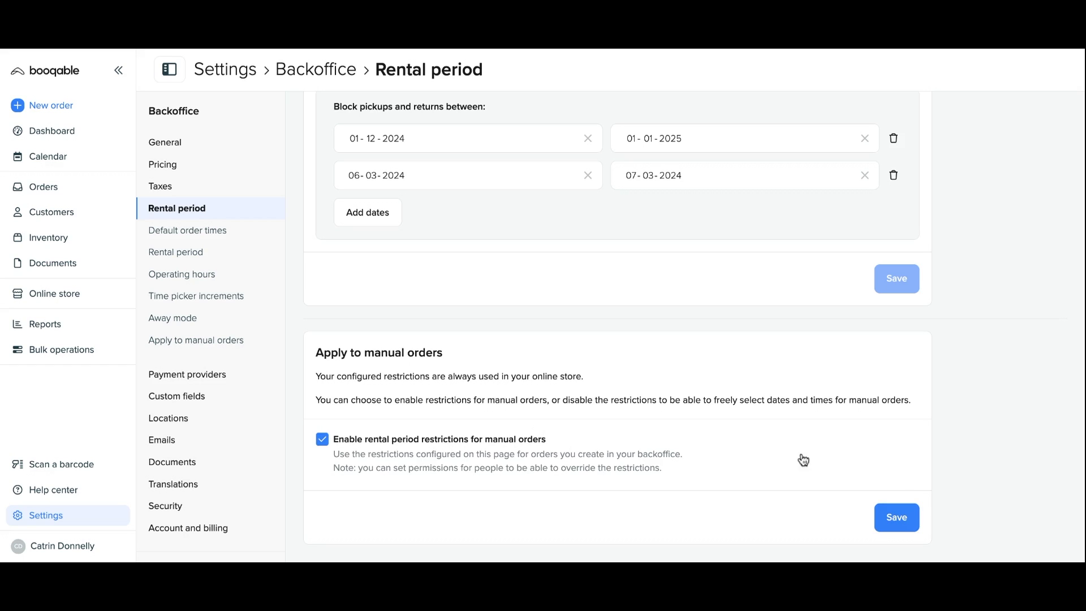
{"action": "left_click", "coordinate": [897, 518]}
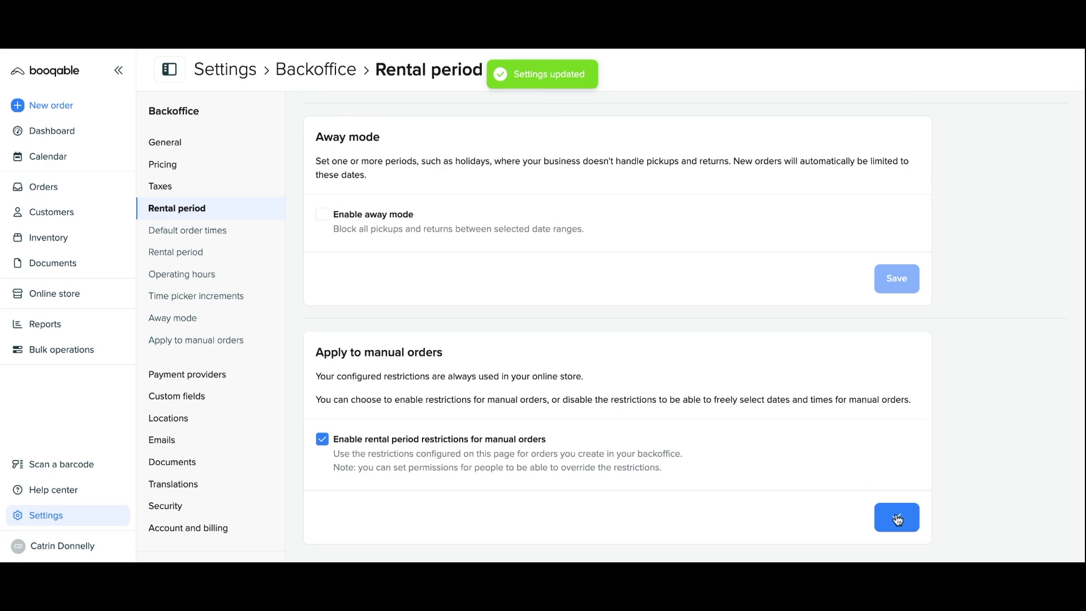
{"action": "left_click", "coordinate": [82, 192]}
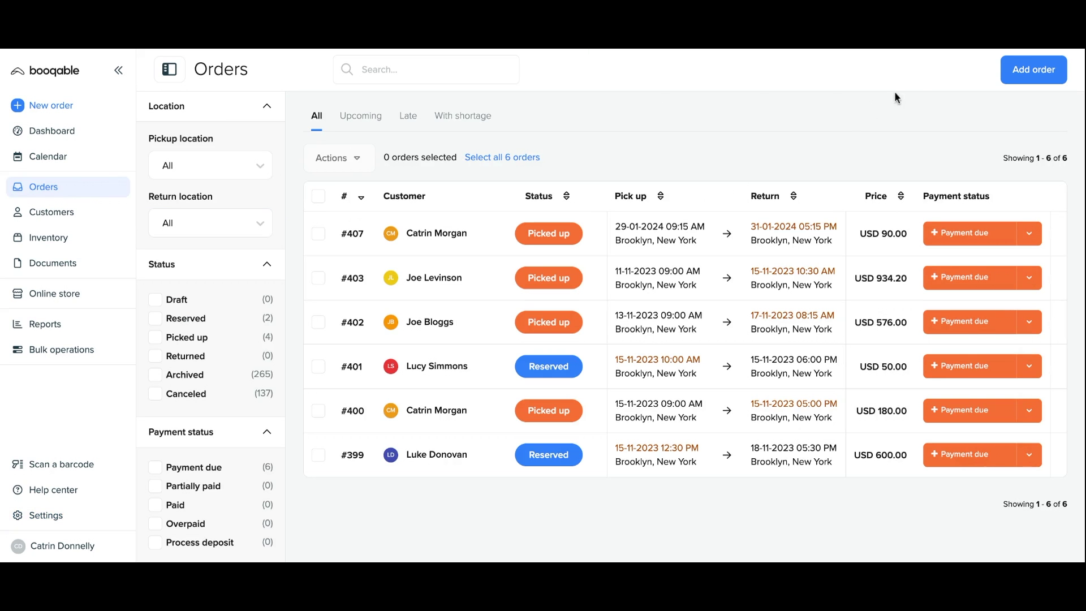
Check 6–7 March are blocked in a new order's calendar, then reopen the store's picker at 11:00 AM.
{"action": "left_click", "coordinate": [1033, 69]}
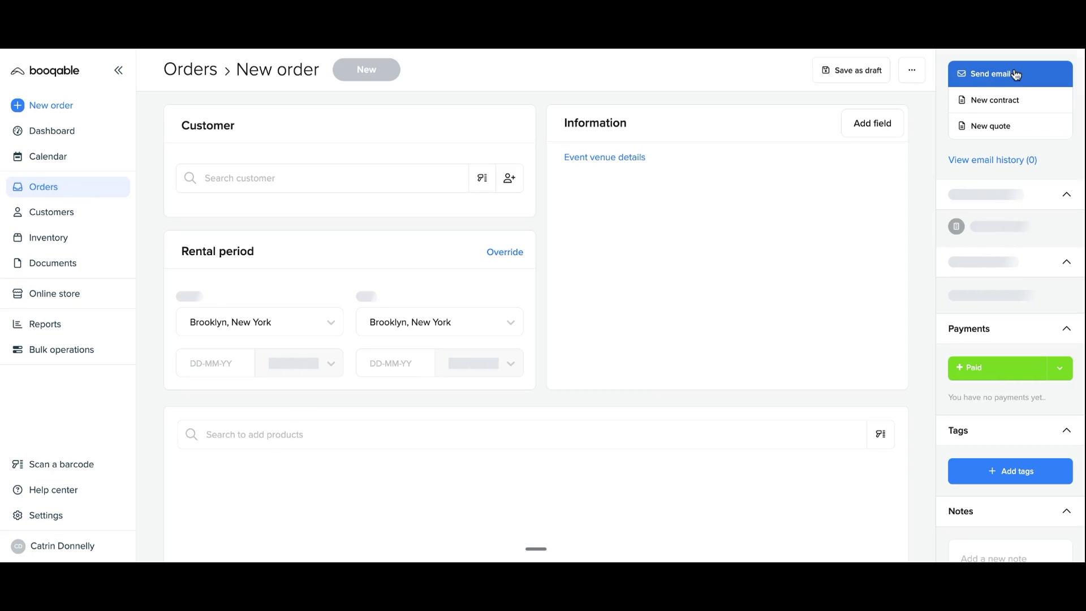
{"action": "left_click", "coordinate": [233, 367]}
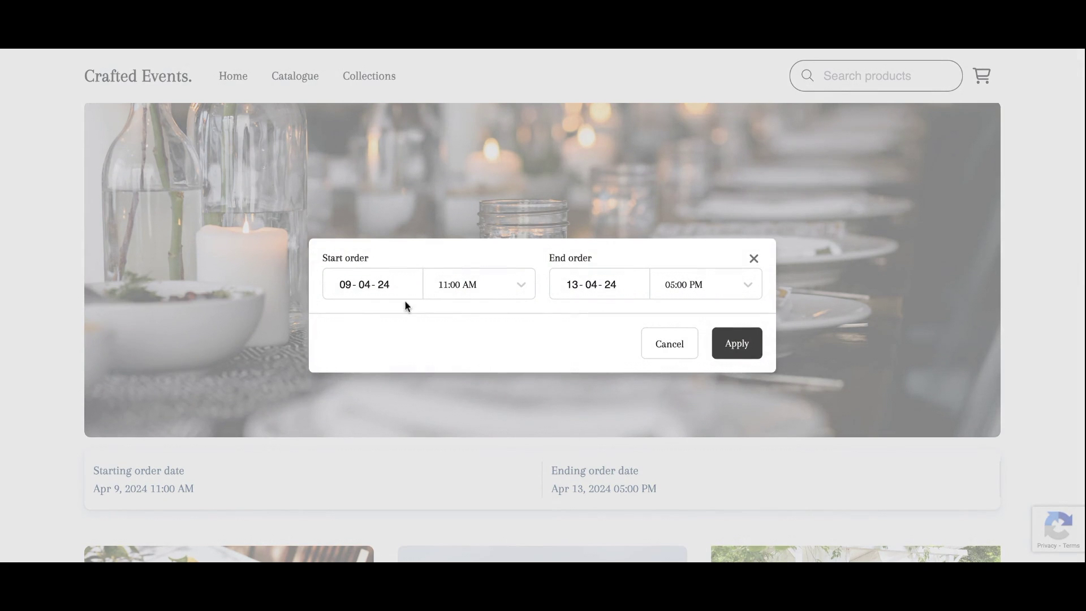
{"action": "left_click", "coordinate": [397, 299]}
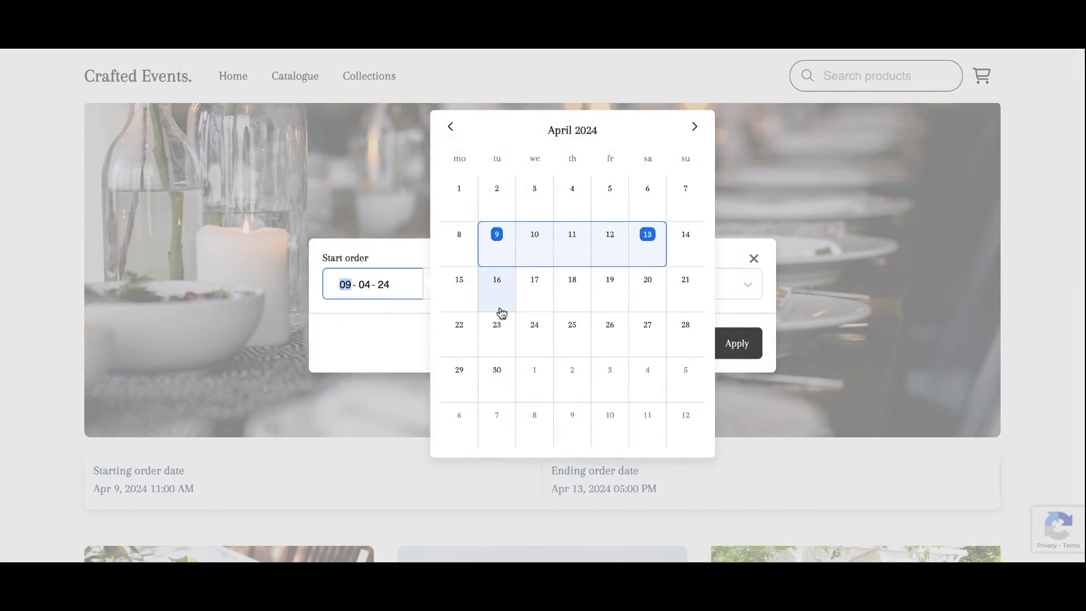
{"action": "left_click", "coordinate": [488, 363]}
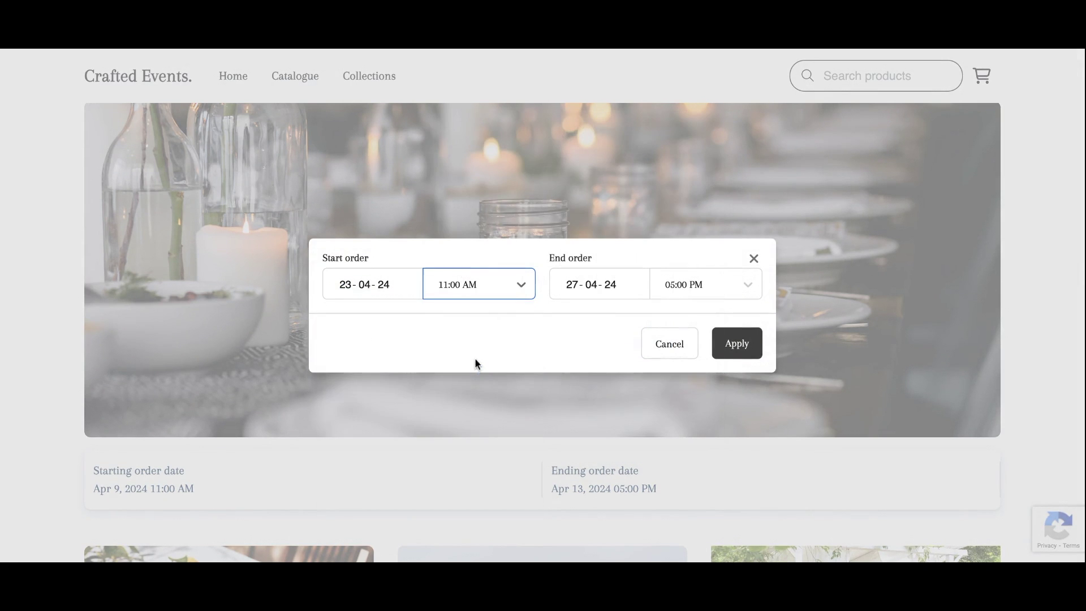
{"action": "left_click", "coordinate": [571, 284]}
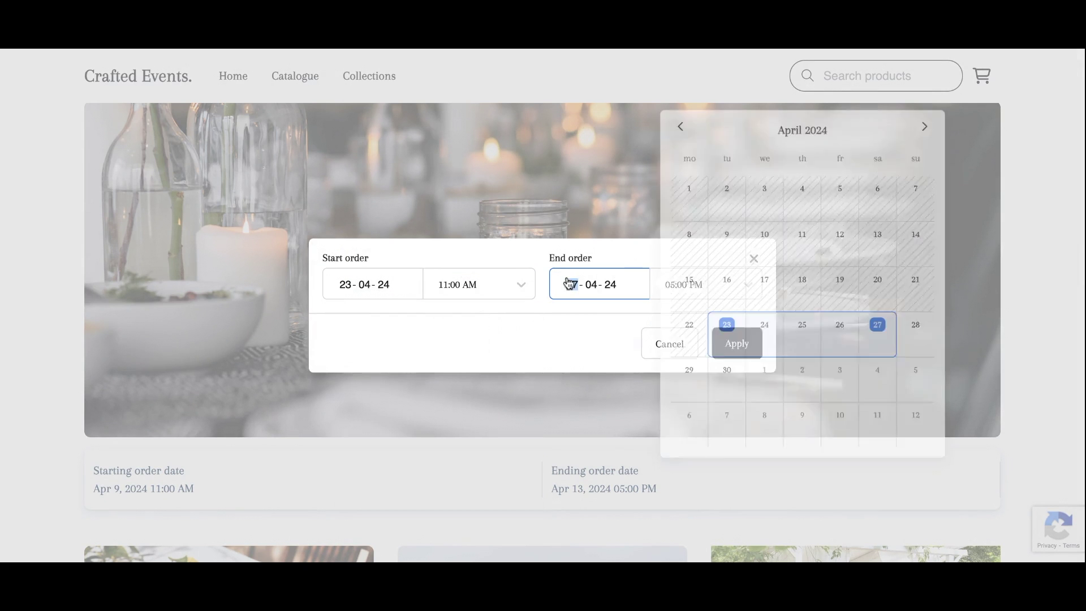